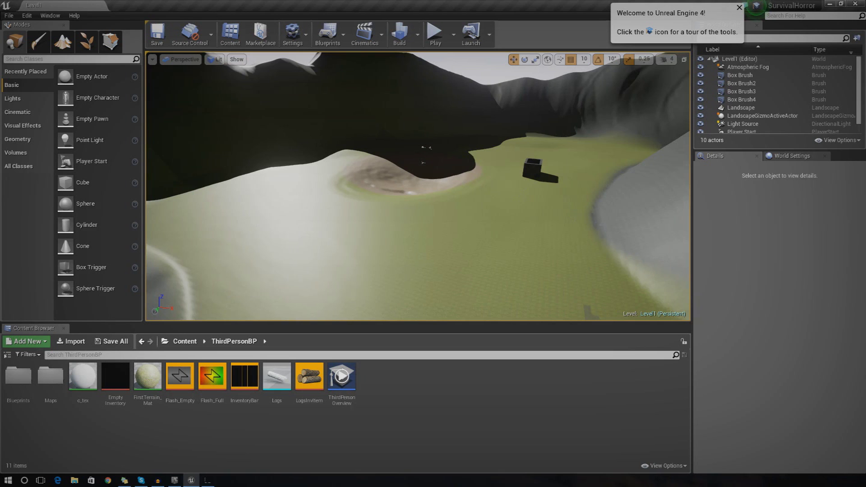
Step: Examine the shiny landscape terrain around the level from several angles, including the mud patch, the box structure and the mountains
right_click_drag(591, 199, 420, 201)
key("w")
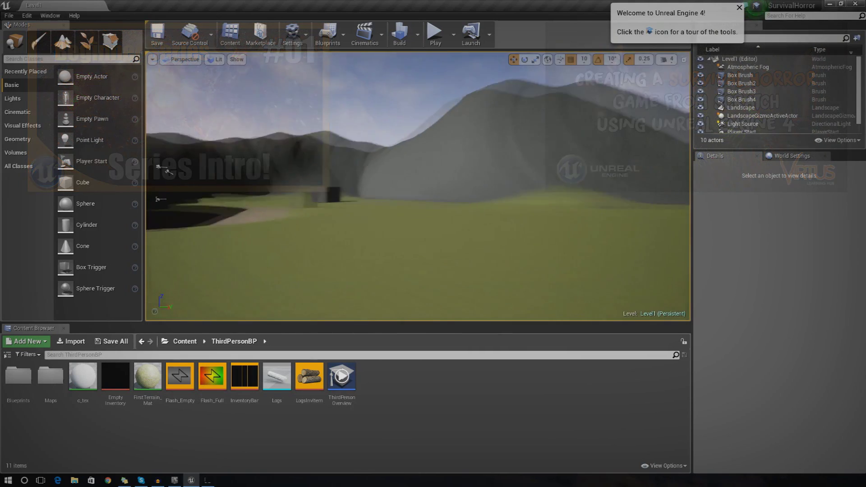
right_click_drag(418, 186, 352, 214)
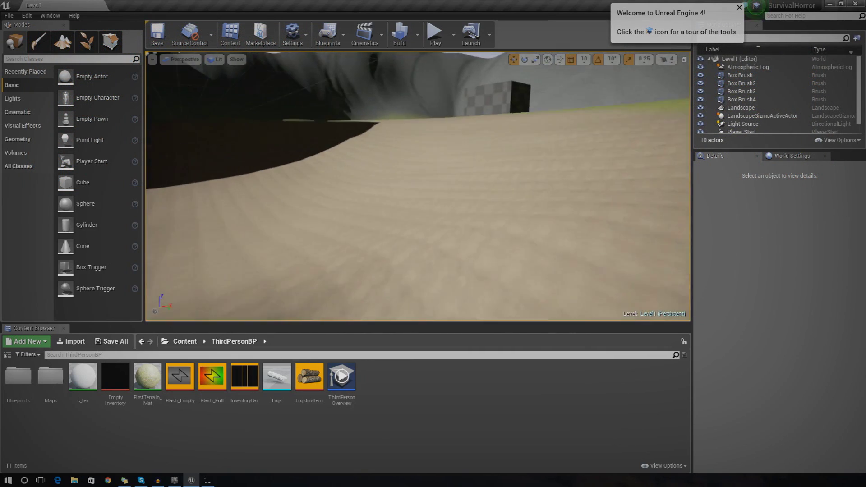
right_click_drag(418, 185, 542, 209)
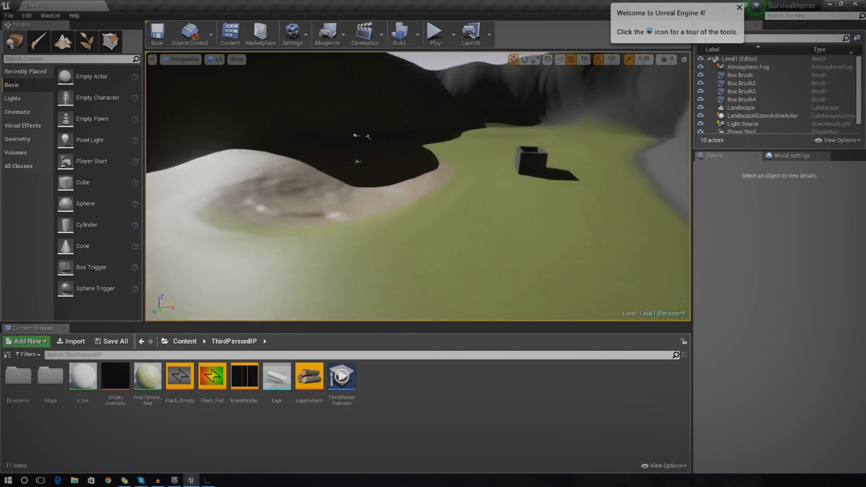
right_click_drag(418, 186, 381, 186)
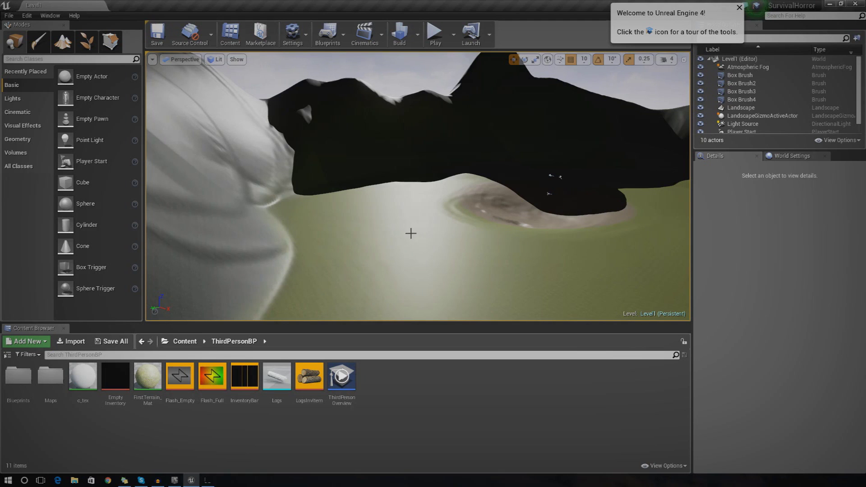
right_click_drag(417, 186, 411, 233)
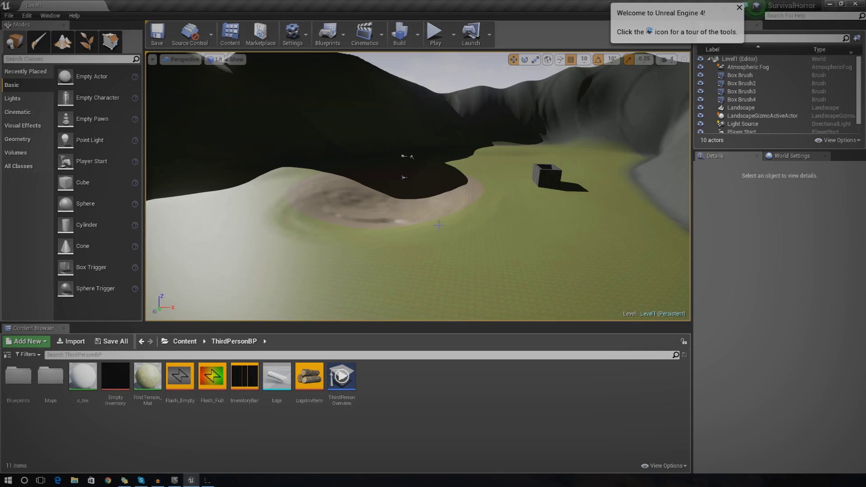
right_click_drag(383, 186, 414, 120)
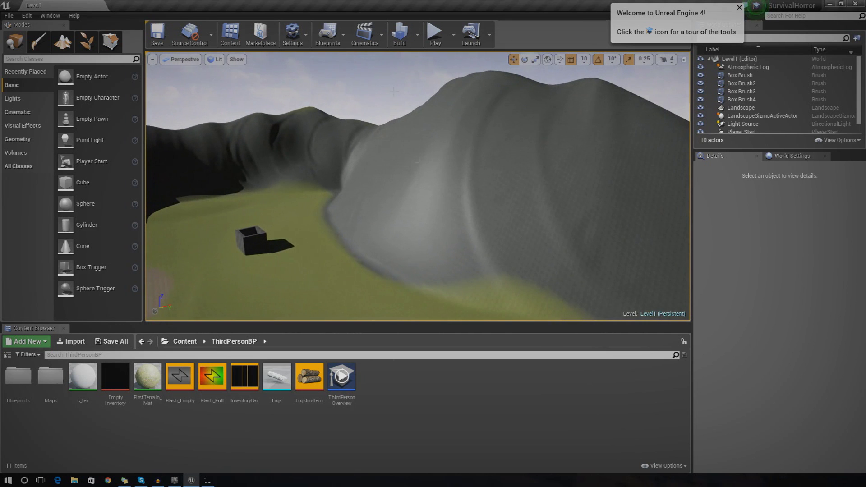
right_click_drag(437, 189, 432, 189)
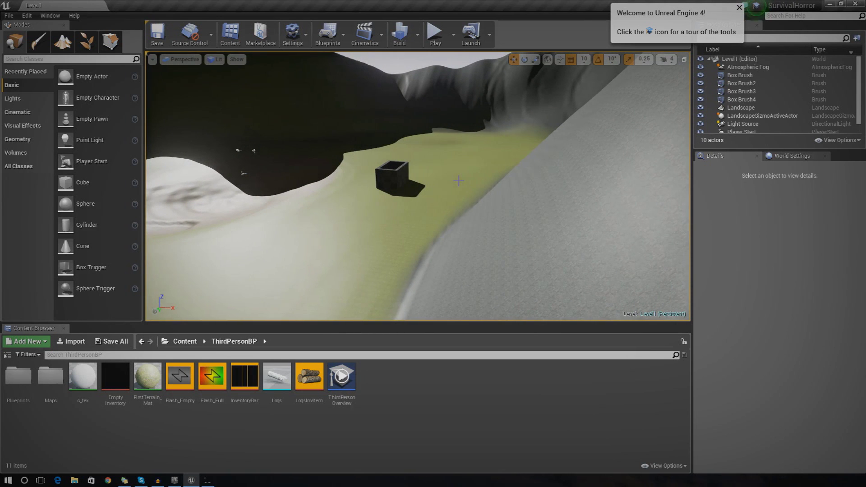
right_click_drag(550, 215, 547, 235)
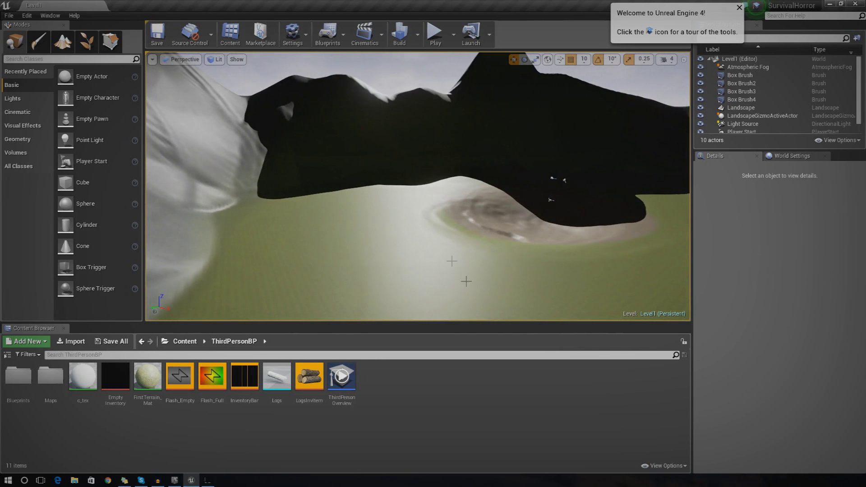
right_click_drag(433, 274, 431, 153)
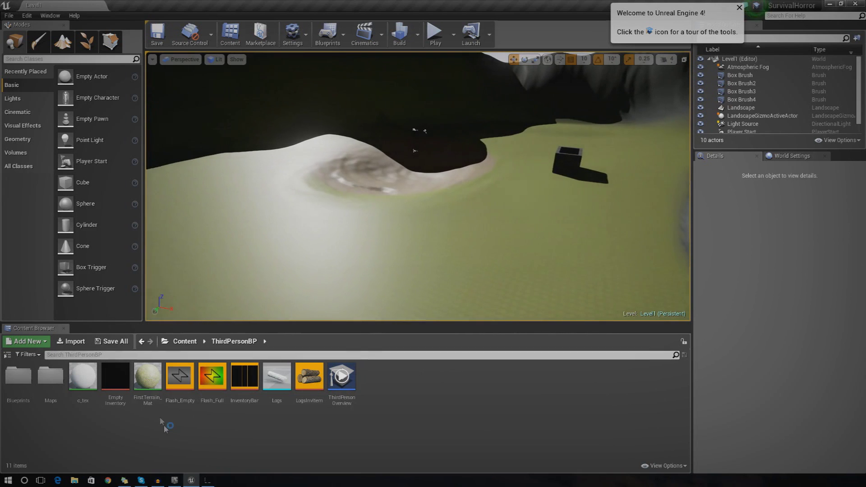
Step: Open the FirstTerrain_Mat material from the ThirdPersonBP folder to show its full node graph
left_click(7, 355)
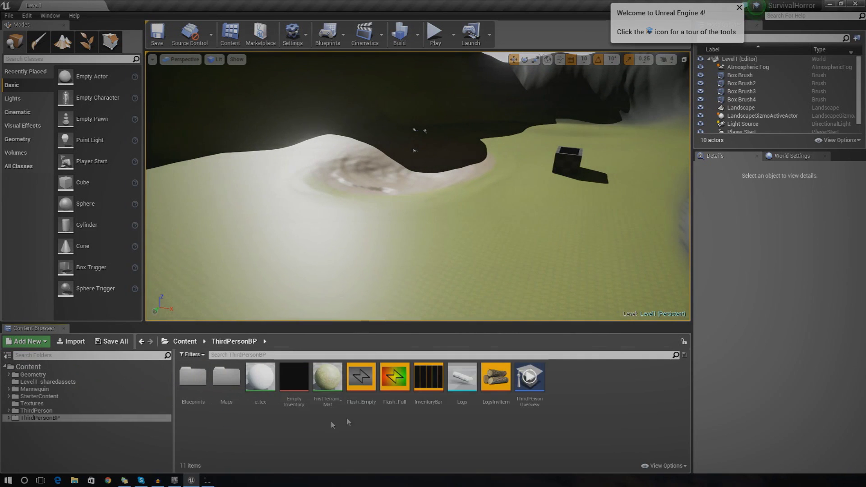
double_click(337, 387)
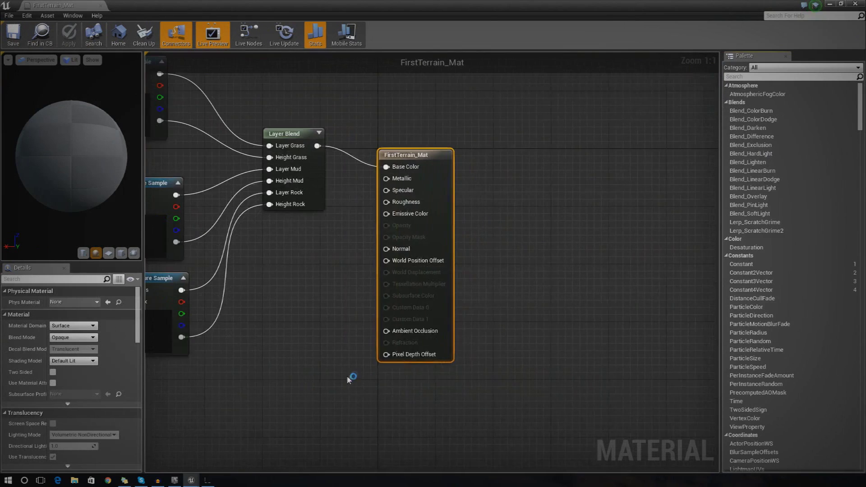
right_click_drag(304, 330, 513, 373)
scroll(513, 373, "down", 1)
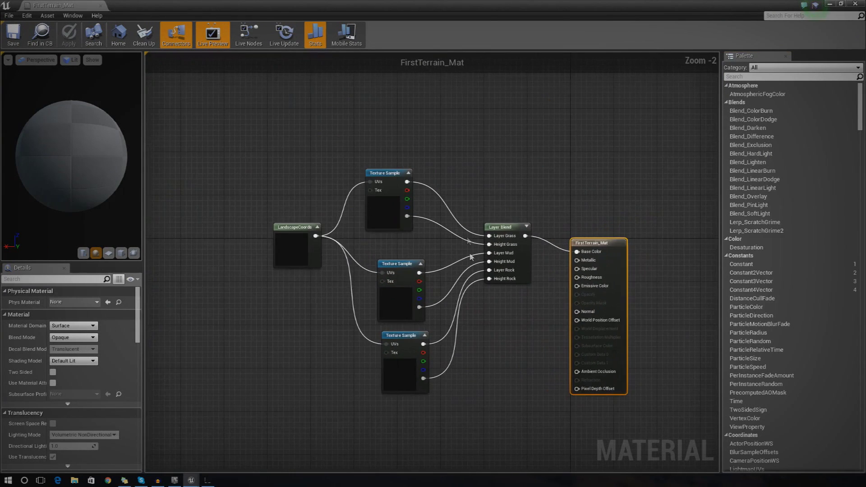
scroll(501, 339, "up", 1)
right_click_drag(502, 340, 482, 289)
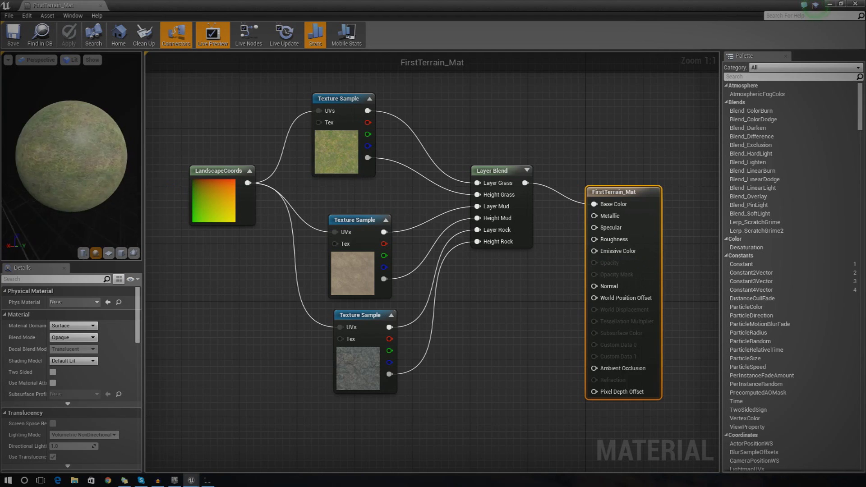
mouse_move(368, 123)
left_mouse_down()
mouse_move(378, 134)
mouse_move(371, 124)
left_mouse_up()
left_click(399, 131)
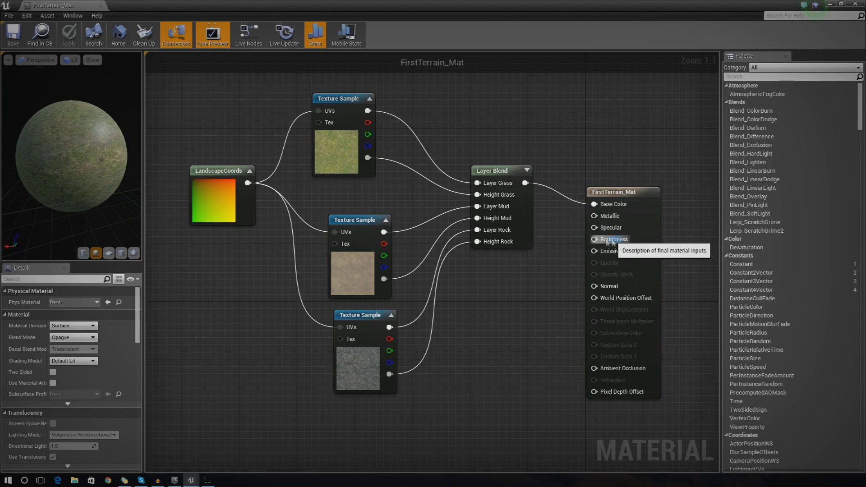
Step: Add a Constant node with value 1 and connect it to the Specular input of FirstTerrain_Mat
left_click_drag(597, 233, 543, 280)
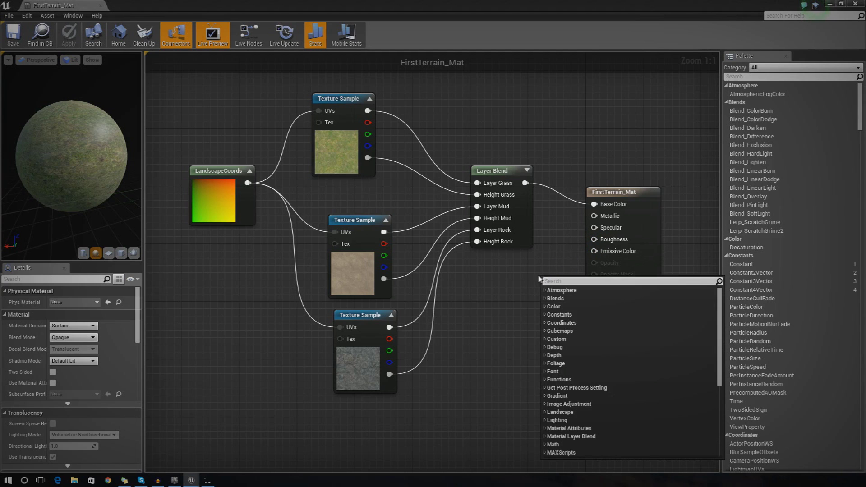
left_click(546, 315)
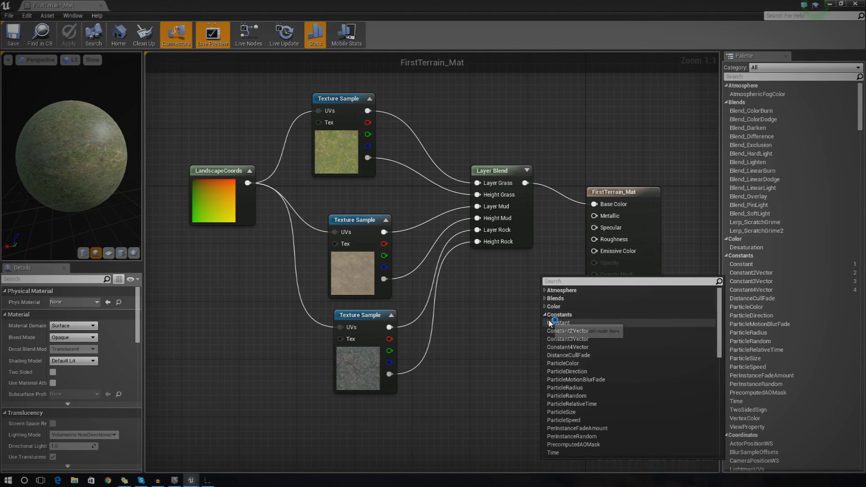
left_click(562, 323)
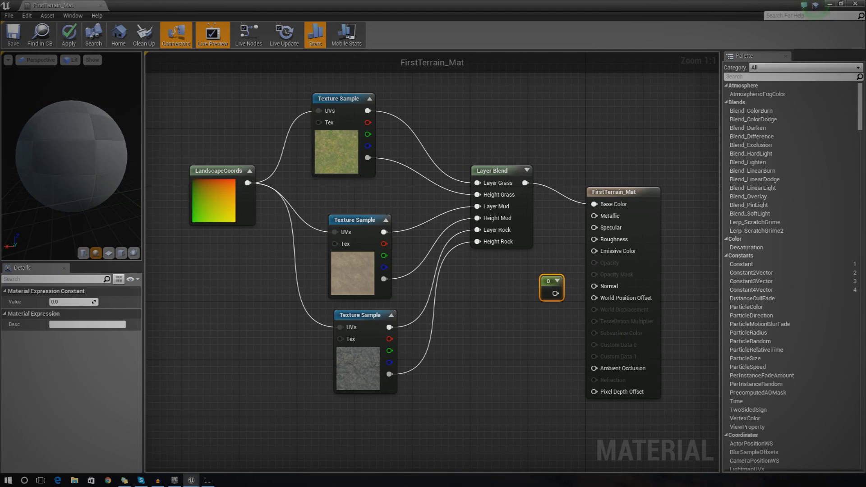
left_click(72, 302)
type("1")
left_click_drag(556, 294, 595, 229)
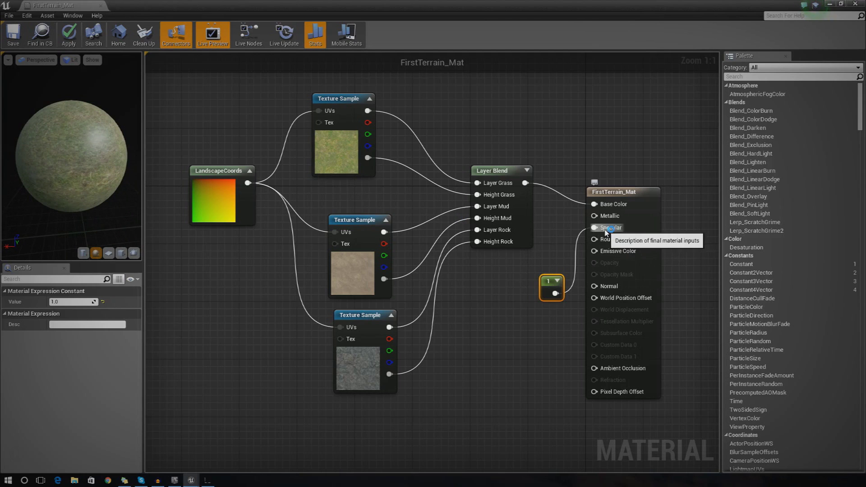
Step: Try a Specular constant of 0 on the preview sphere, and delete the Constant node
left_click_drag(103, 300, 80, 302)
type("0")
key("Return")
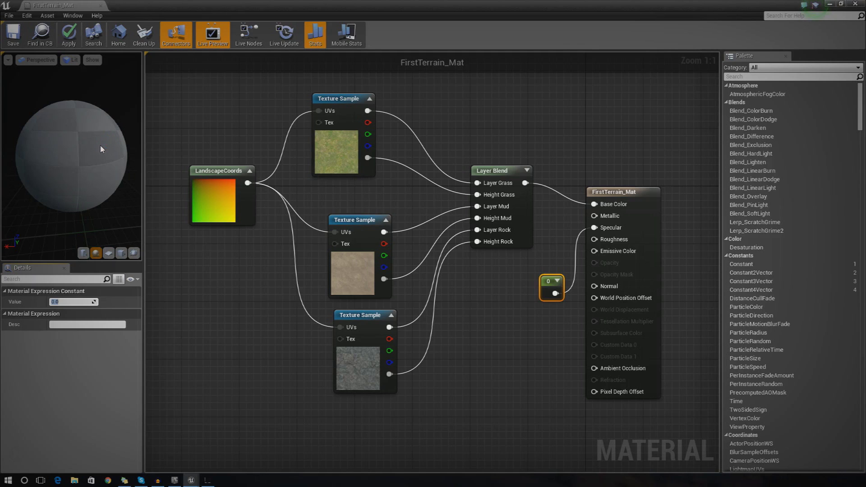
left_click_drag(98, 163, 109, 158)
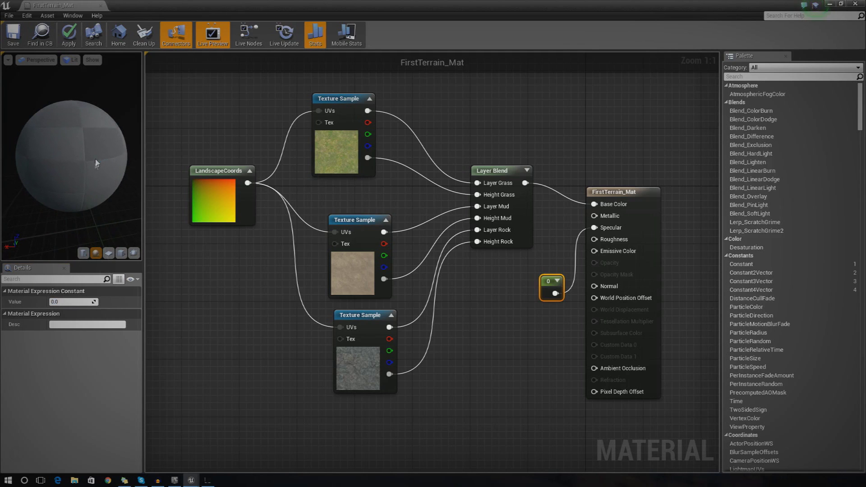
left_click_drag(98, 163, 72, 151)
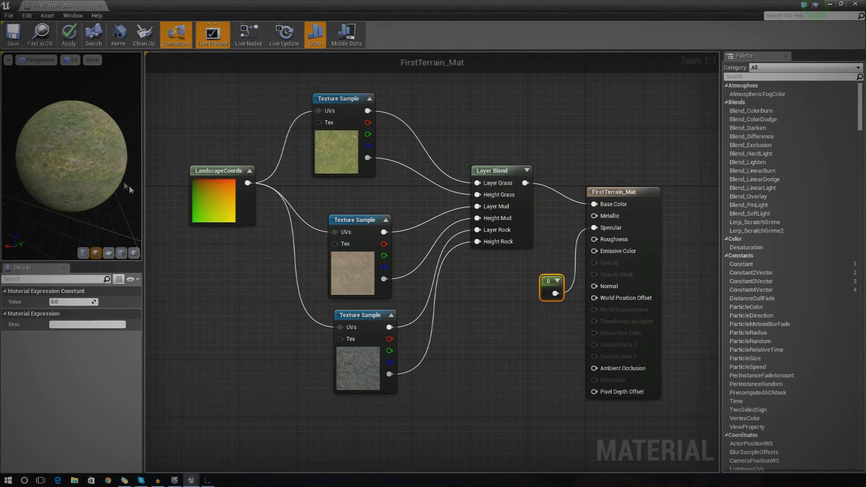
left_click_drag(129, 186, 117, 176)
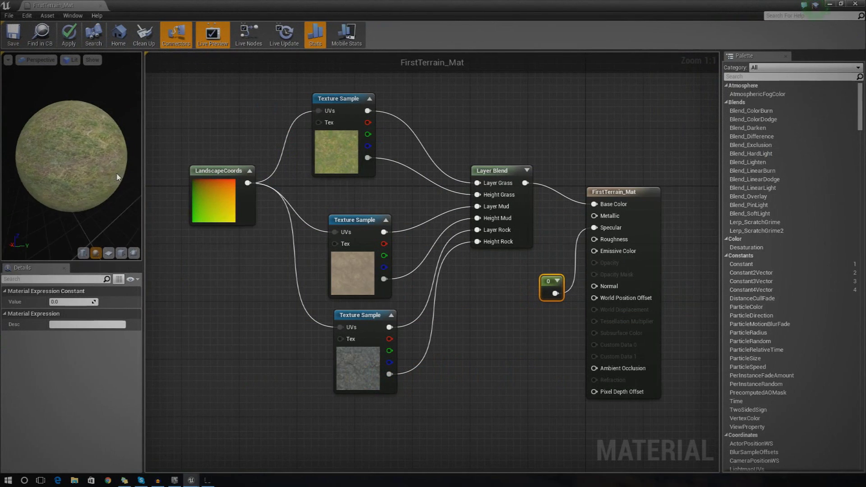
key("Delete")
Step: Add a Constant node with value 0 between the Layer Blend and material nodes and connect it to the Specular input
right_click(536, 287)
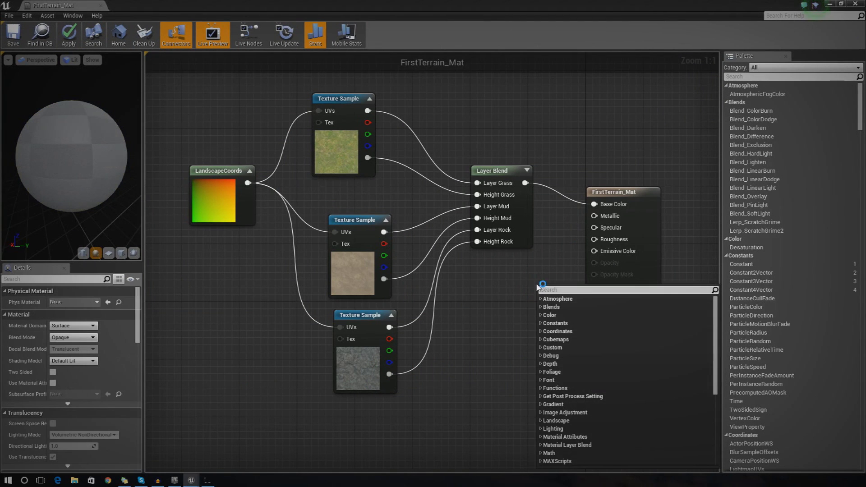
left_click(547, 325)
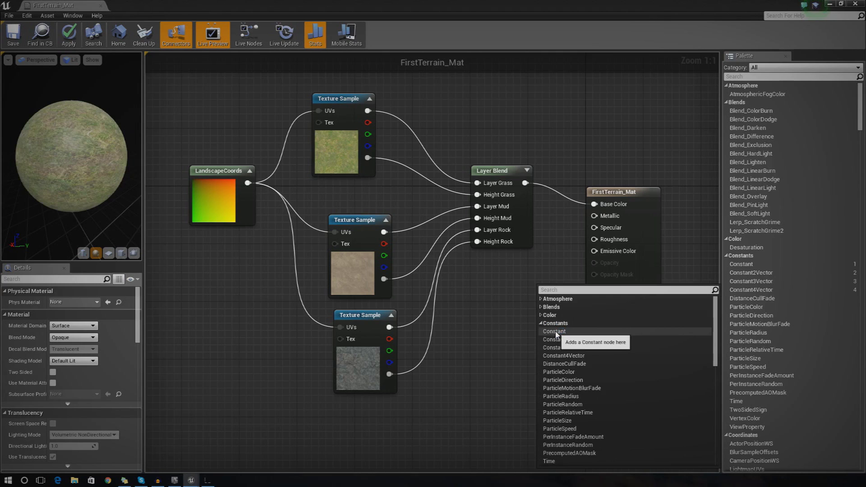
left_click(555, 332)
left_click(556, 331)
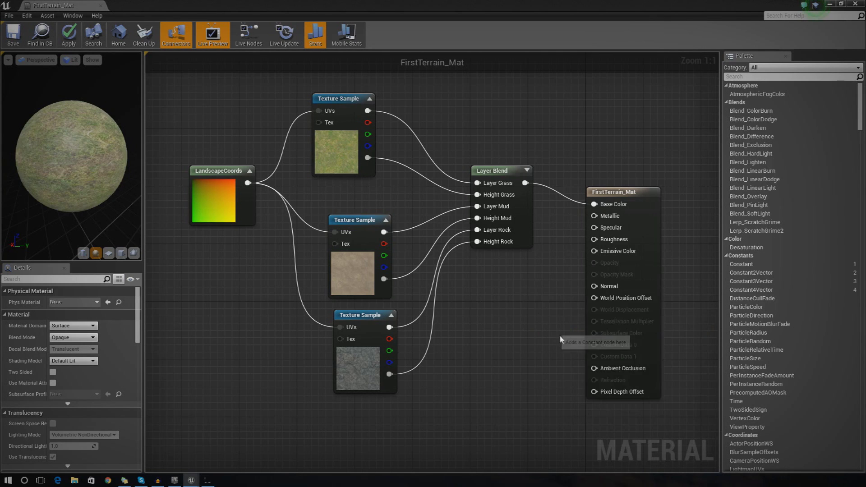
left_click_drag(549, 306, 527, 305)
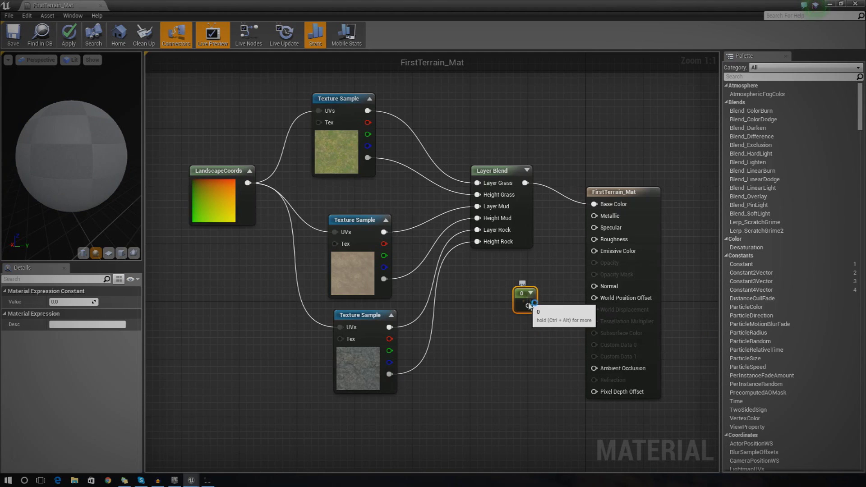
left_click_drag(529, 305, 577, 256)
left_click_drag(500, 358, 605, 231)
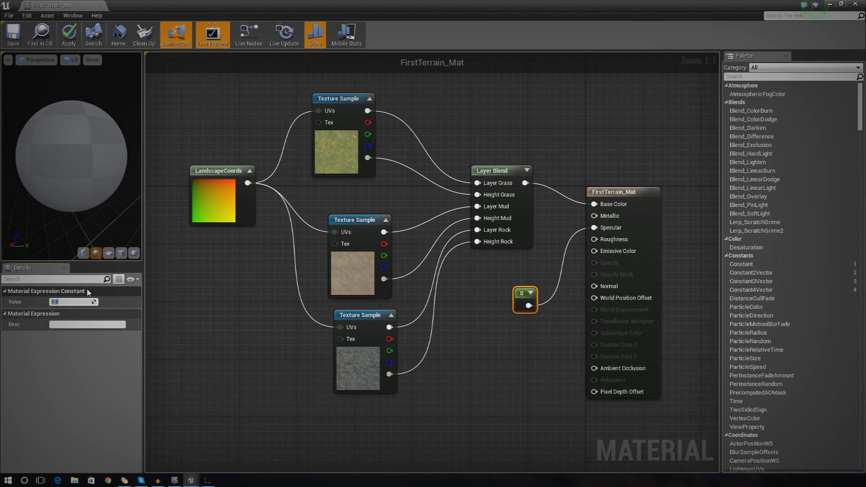
left_click(515, 285)
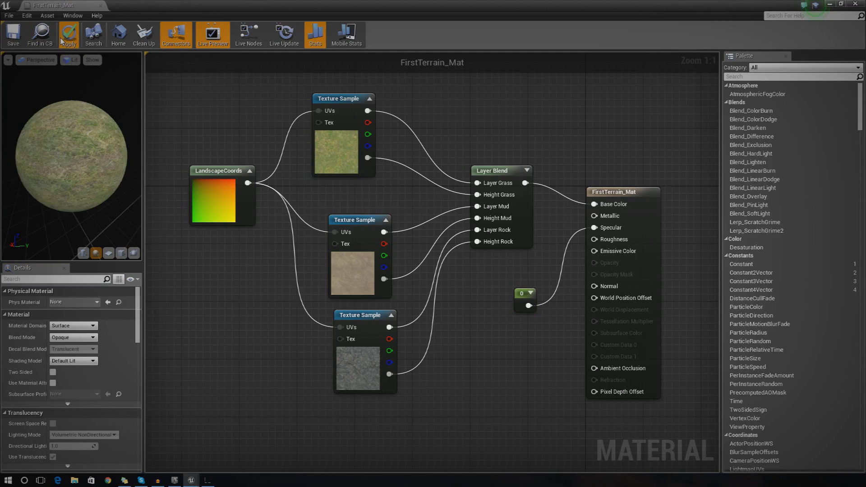
Step: Save the FirstTerrain_Mat material and inspect the landscape in the level with the material window moved aside
left_click(18, 44)
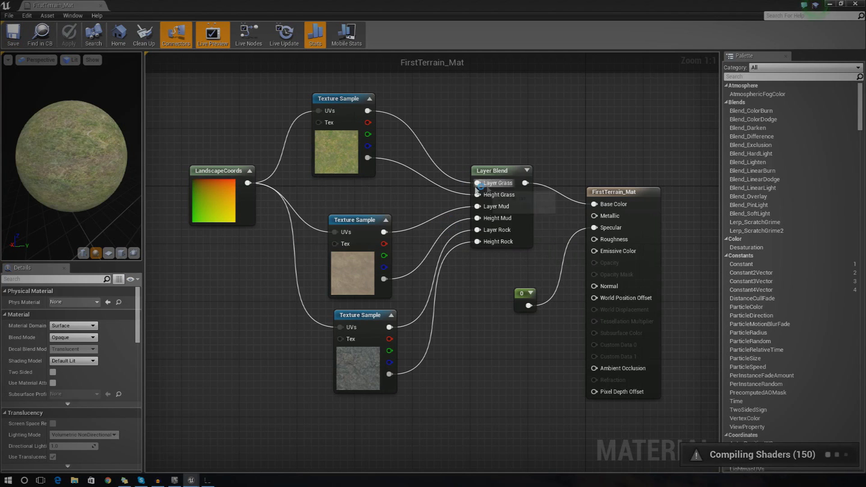
left_click_drag(61, 141, 97, 144)
left_click_drag(298, 5, 408, 104)
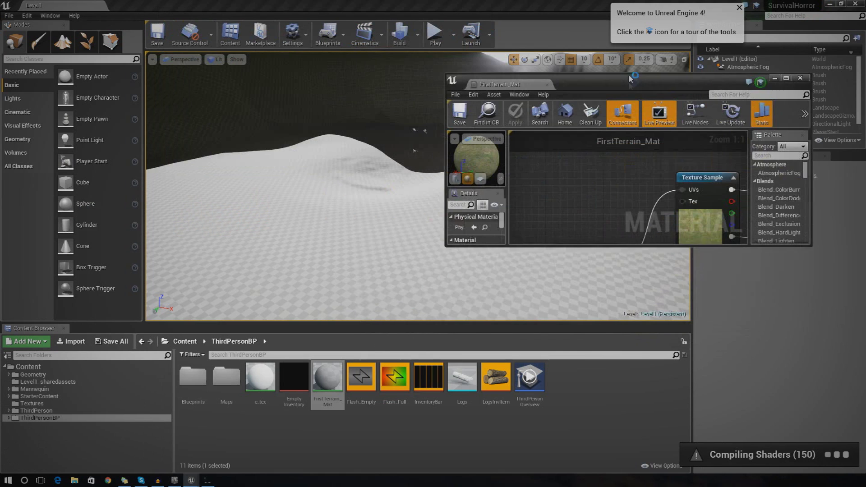
left_click_drag(557, 86, 865, 91)
right_click_drag(519, 181, 623, 153)
key("w")
right_click_drag(418, 186, 418, 186)
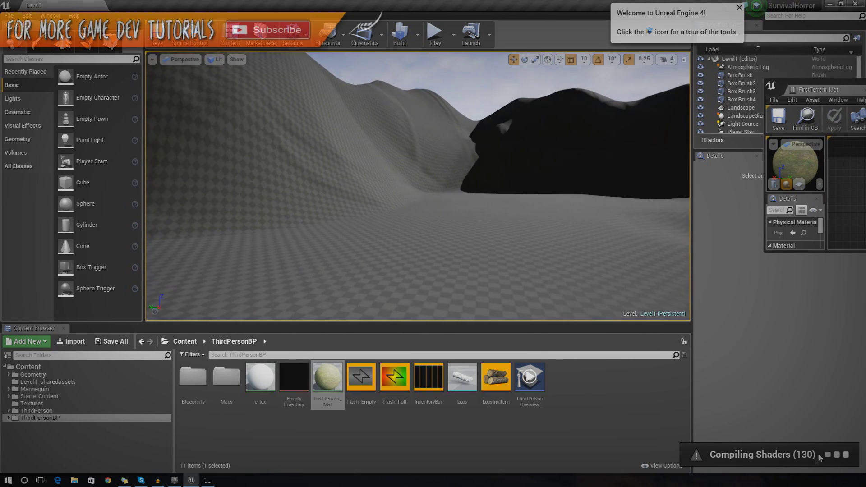
right_click_drag(418, 186, 417, 186)
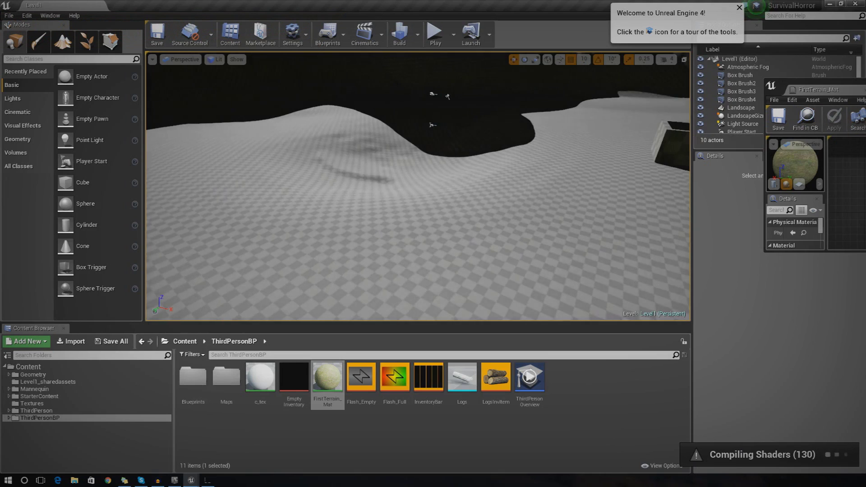
Step: Return to the FirstTerrain_Mat node graph with its window maximized
left_click_drag(865, 89, 490, 1)
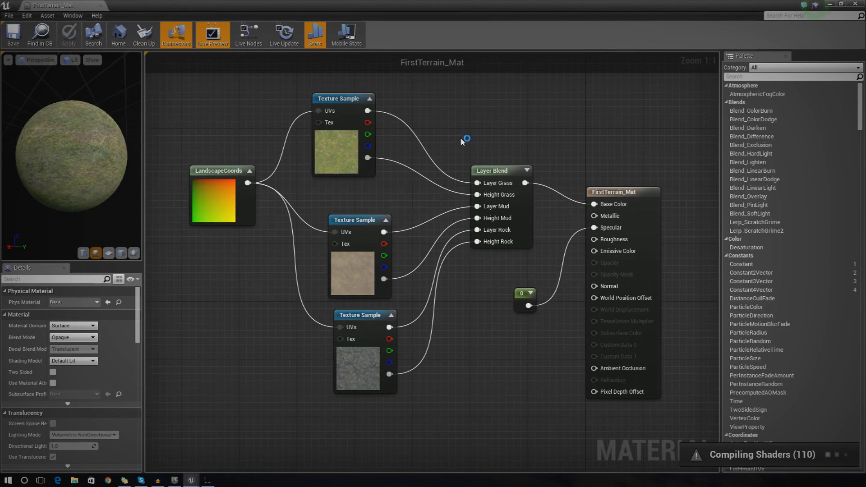
left_click_drag(529, 306, 520, 306)
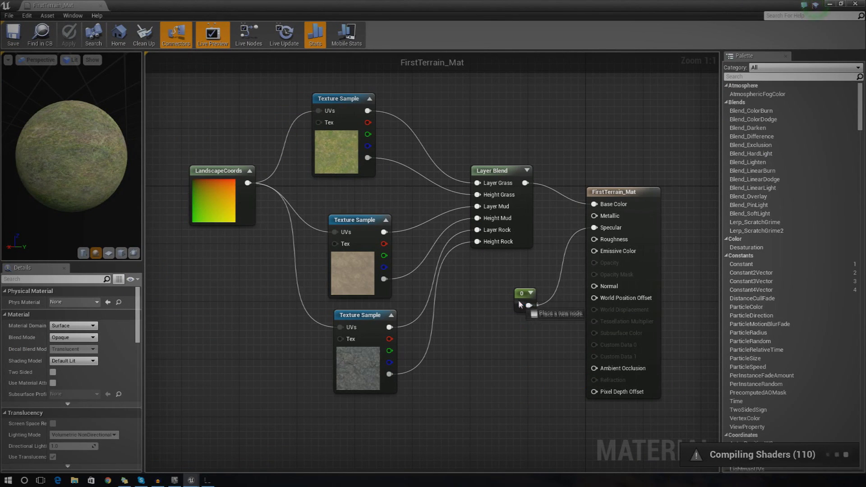
left_click_drag(627, 294, 587, 302)
left_click(559, 316)
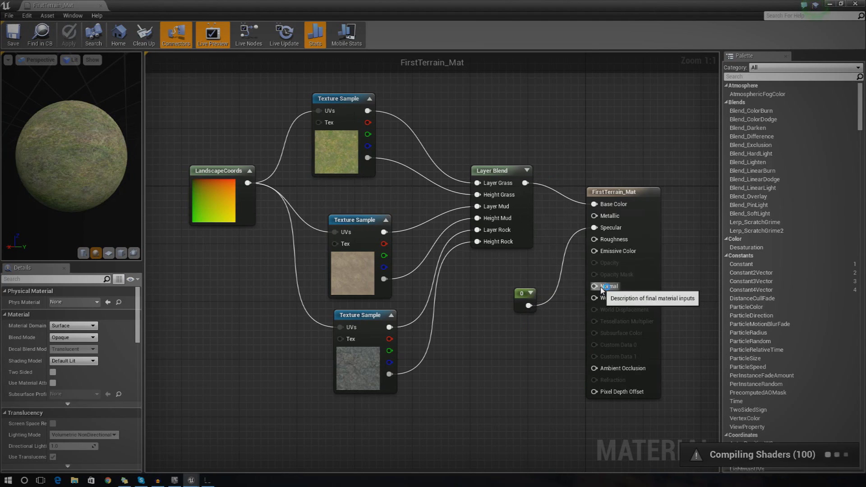
Step: Move the Specular Constant node closer beneath the Layer Blend node and clear the selection
left_click_drag(525, 296, 482, 276)
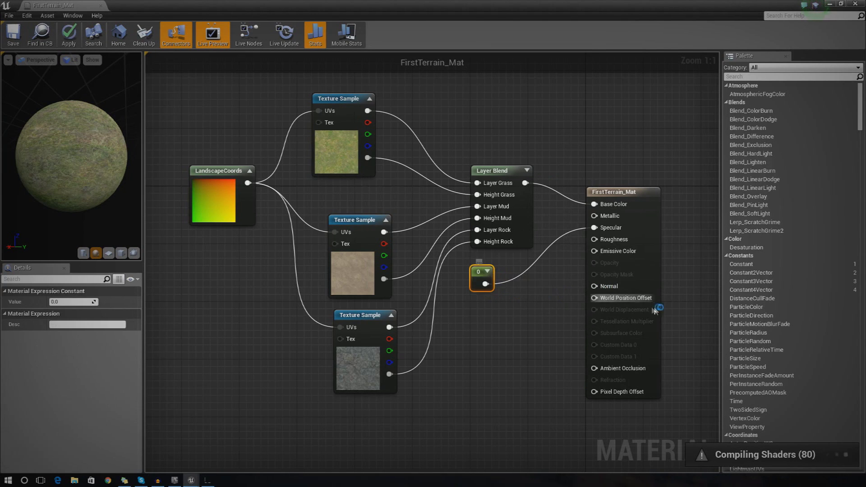
left_click(559, 295)
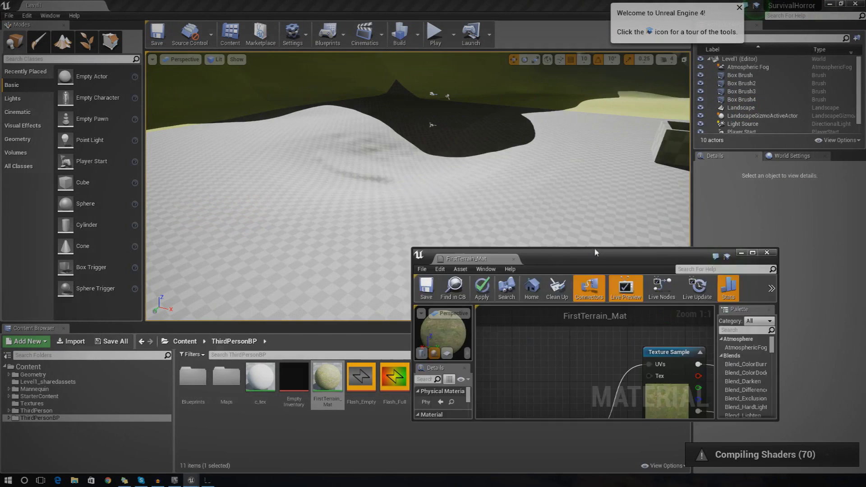
Step: Inspect the landscape in the level viewport from several angles with the material window moved aside
left_click_drag(594, 247, 598, 165)
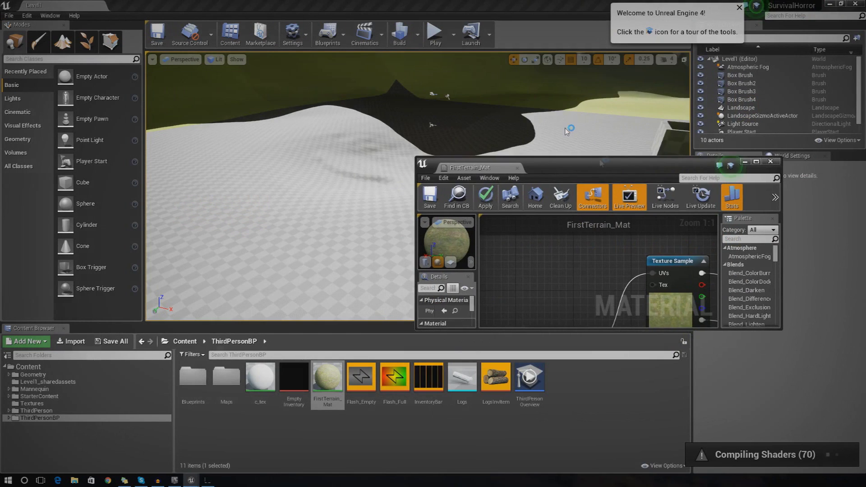
right_click_drag(289, 189, 239, 208)
key("s")
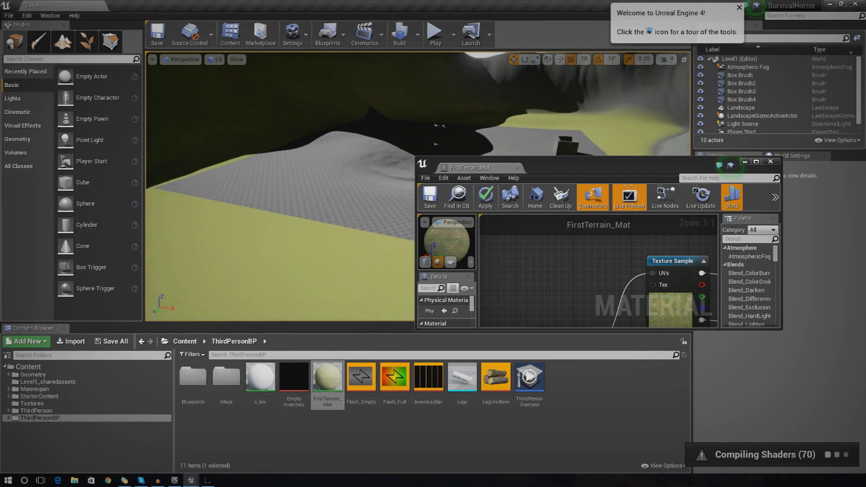
left_click_drag(583, 164, 830, 233)
right_click_drag(510, 190, 481, 187)
key("w")
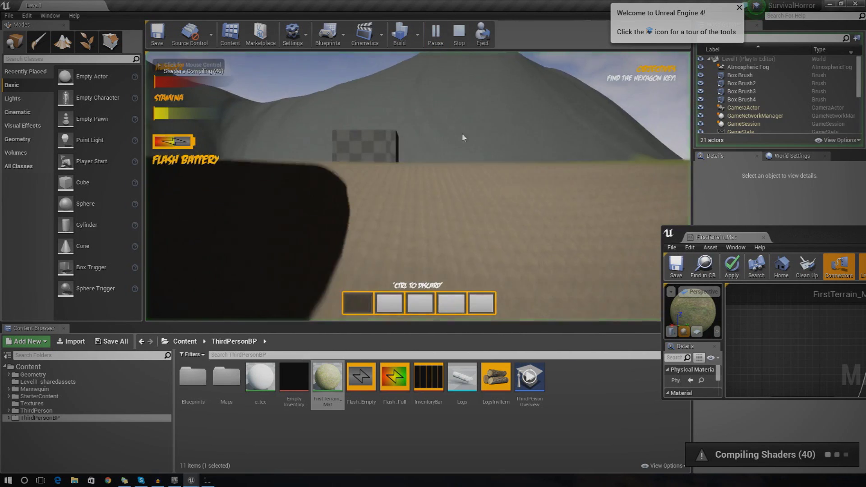
Step: Run the character across the terrain in play mode to check the ground's shine, and end the play session
key("w")
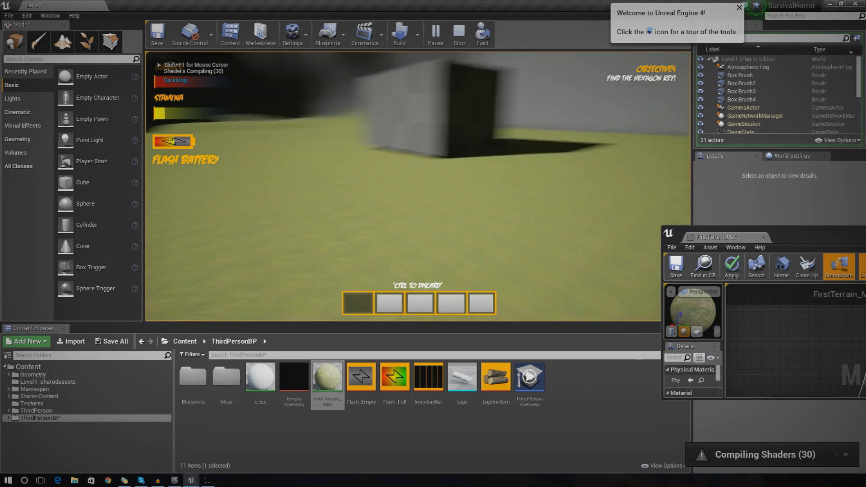
key("w")
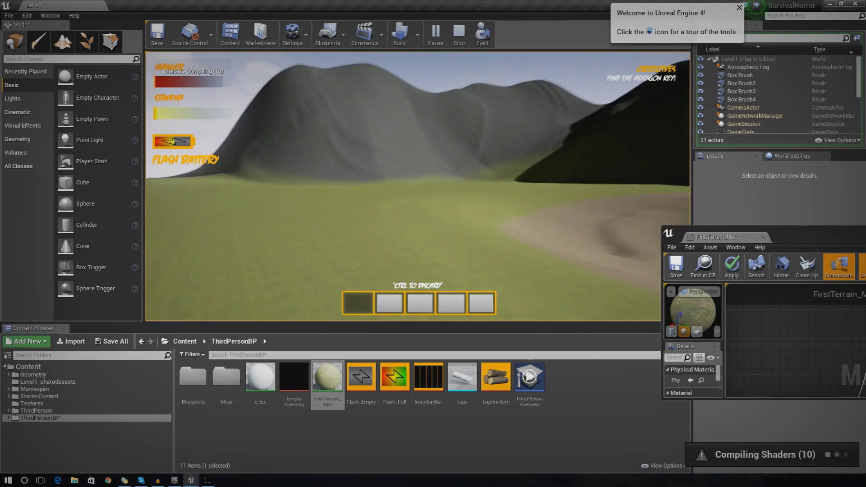
key("w")
key("shift")
key("shift")
key("Escape")
Step: Search the StarterContent Textures folder for "grass" and select the T_Ground_Grass_N normal map
left_click_drag(776, 237, 530, 88)
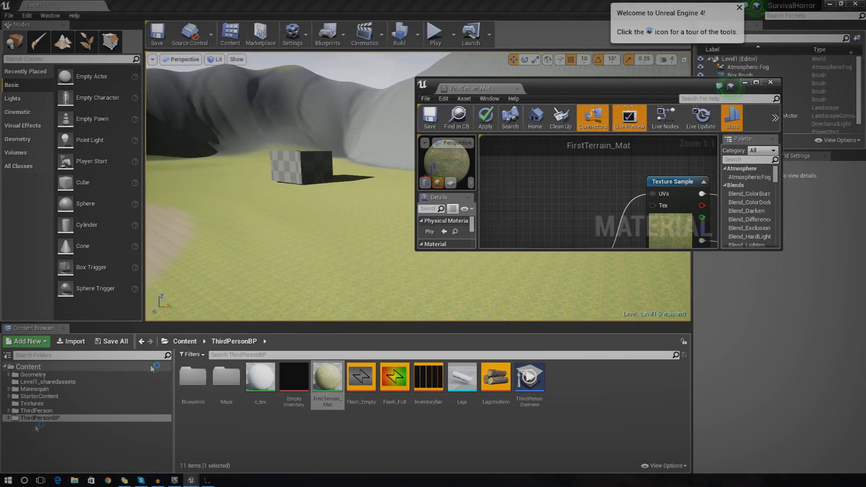
left_click(34, 397)
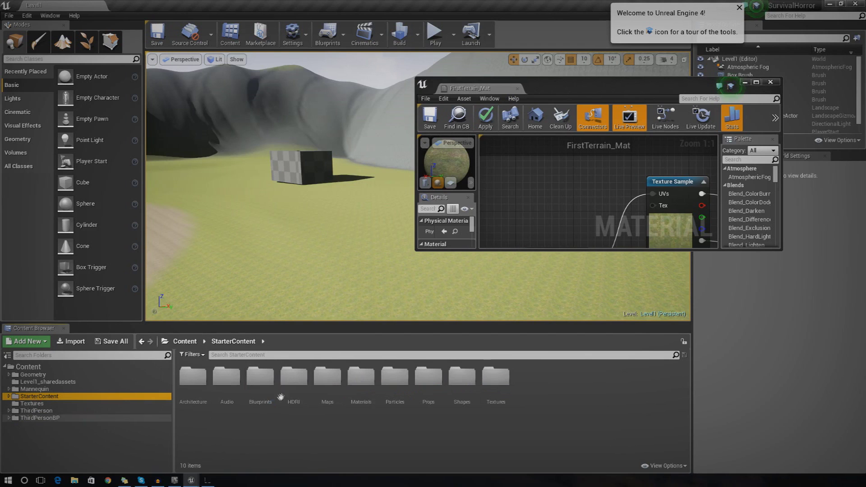
double_click(497, 384)
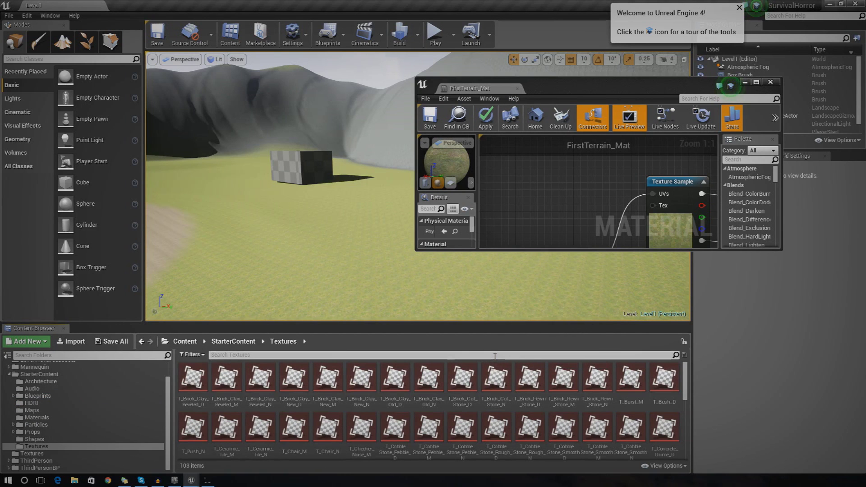
type("grass")
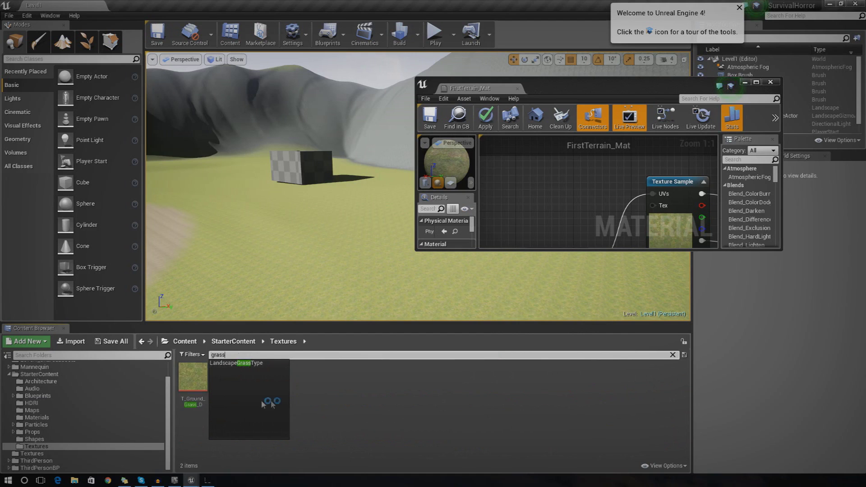
left_click(194, 381)
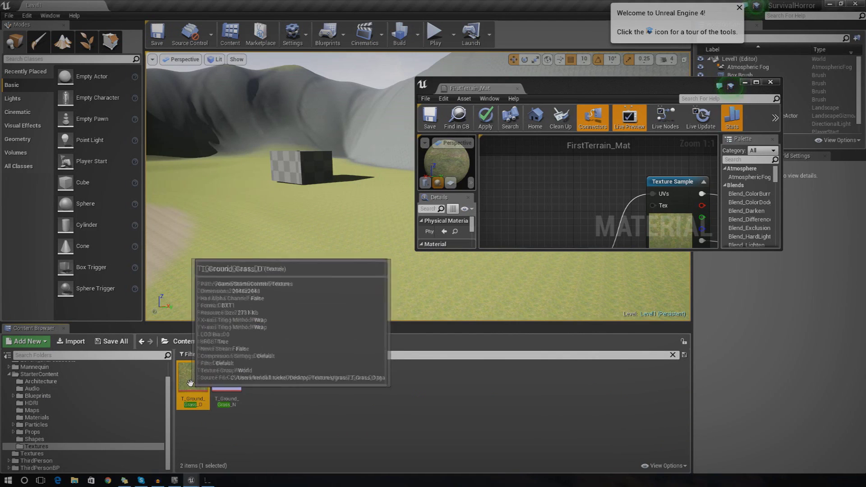
left_click(226, 386)
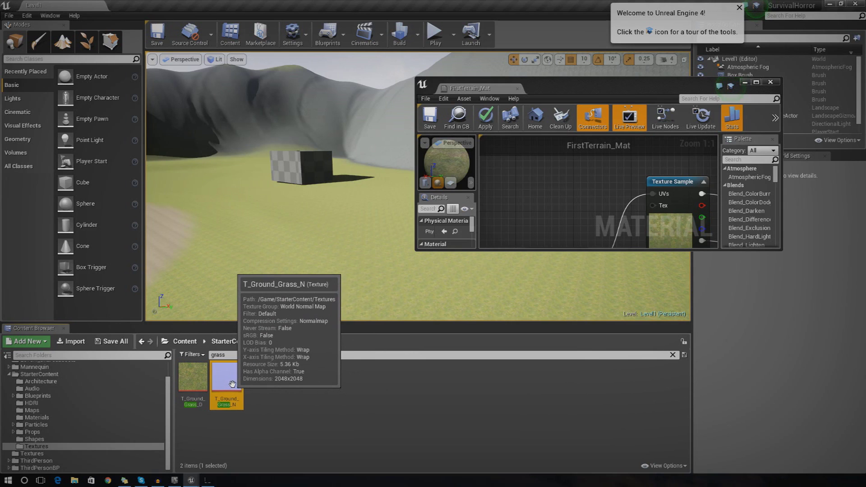
Step: Examine the T_Ground_Grass_N normal map at different zoom levels and close its texture editor
double_click(233, 383)
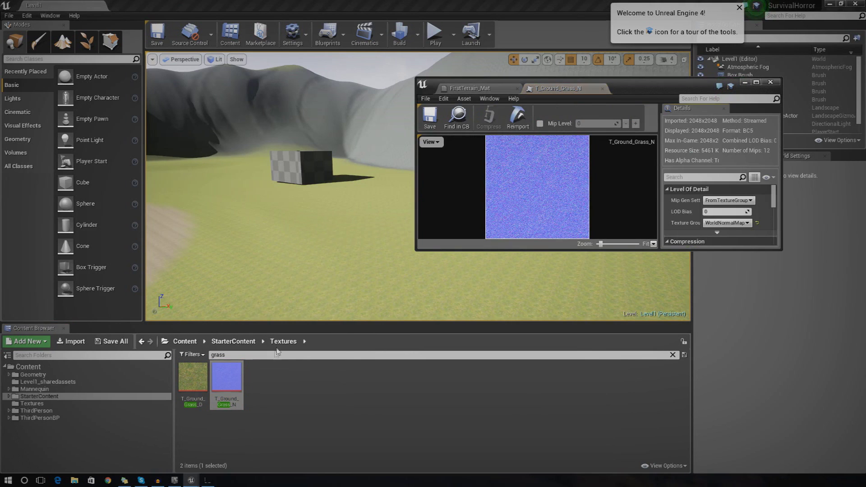
scroll(561, 207, "down", 12)
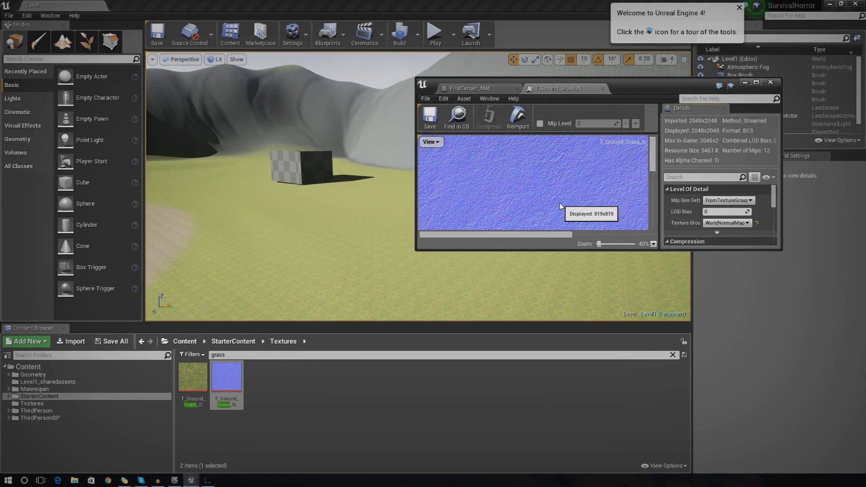
scroll(560, 204, "down", 5)
scroll(560, 202, "up", 5)
scroll(541, 212, "down", 5)
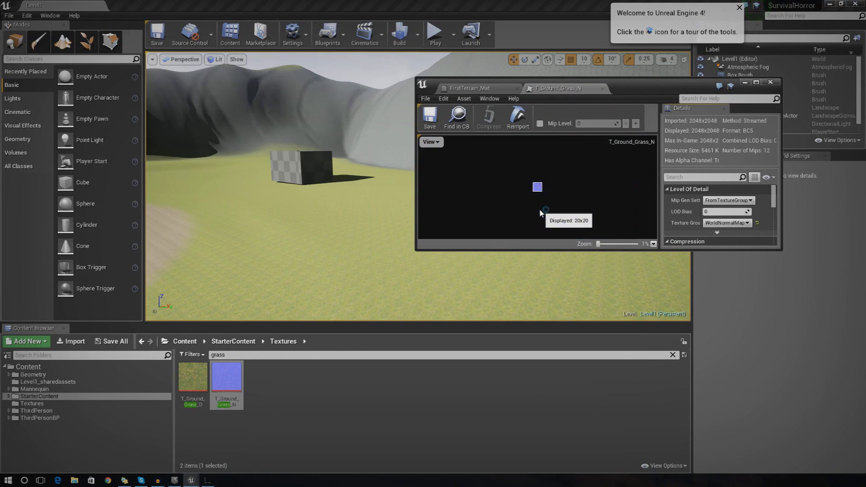
left_click(602, 88)
Step: Duplicate the Layer Blend node in the FirstTerrain_Mat graph and connect the copy's output to the Normal input
double_click(606, 92)
right_click_drag(543, 291, 426, 294)
scroll(429, 298, "down", 2)
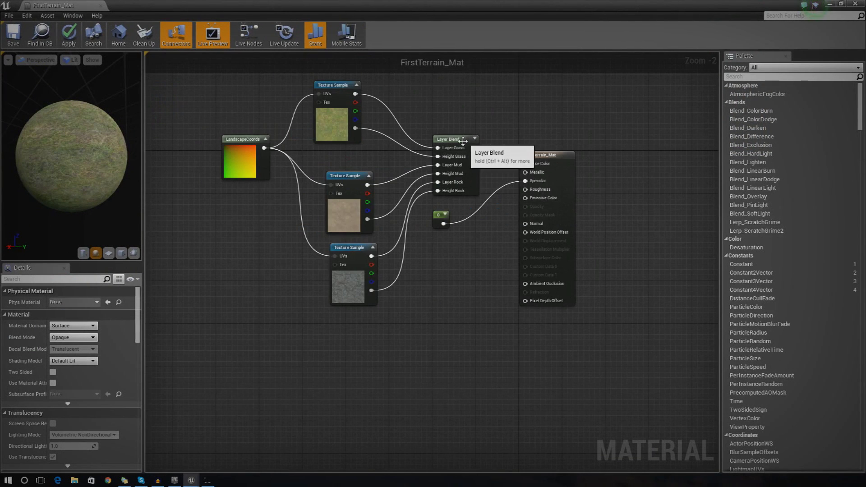
left_click(478, 168)
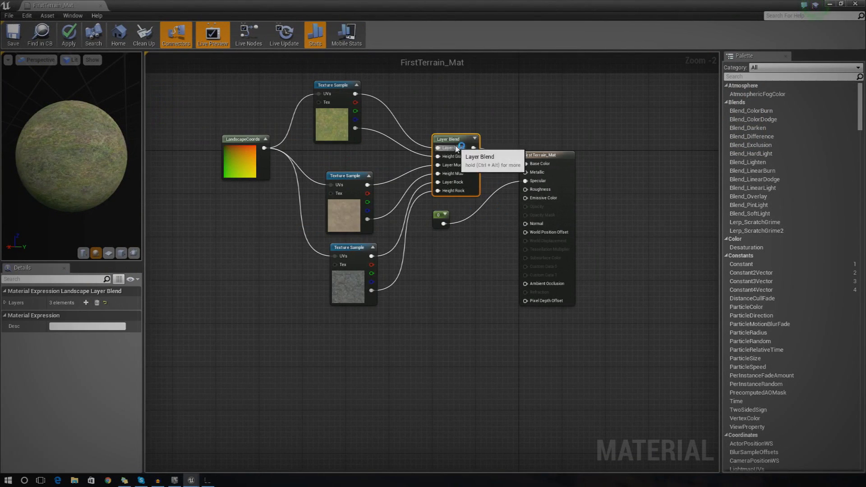
key("ctrl+w")
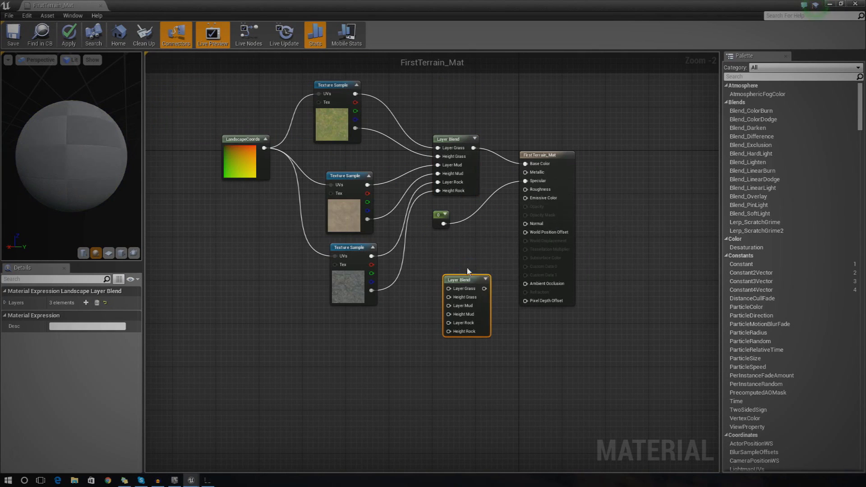
left_click_drag(468, 281, 525, 224)
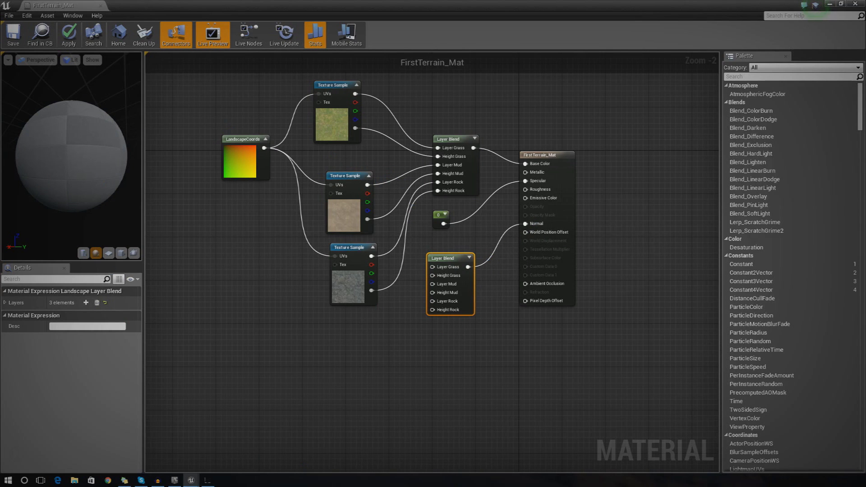
Step: Add a Texture Sample node using T_Ground_Grass_N below the three existing texture samples
left_click_drag(306, 6, 398, 102)
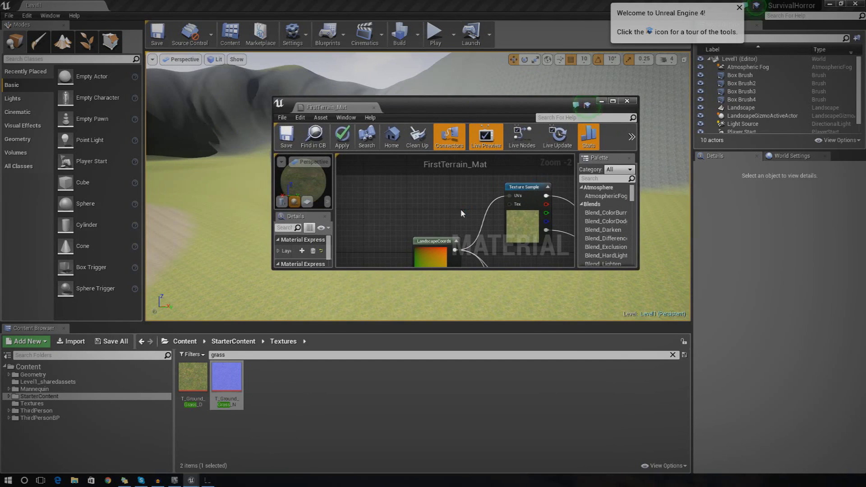
double_click(471, 108)
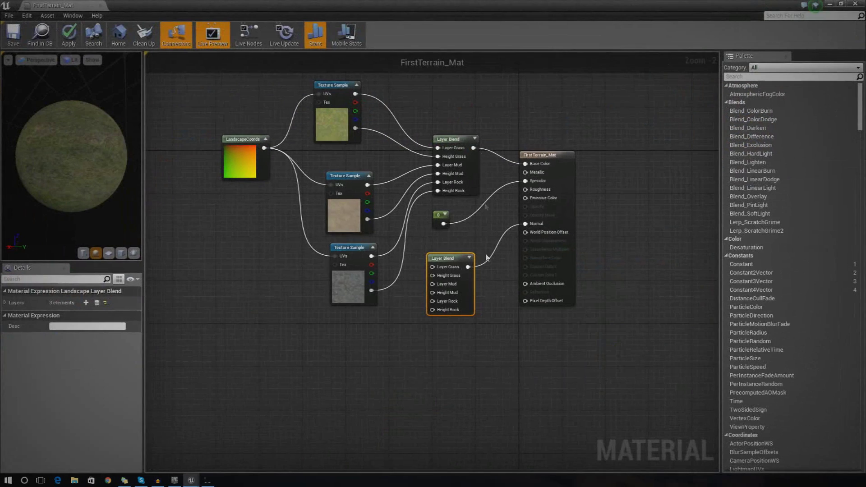
left_click(361, 359)
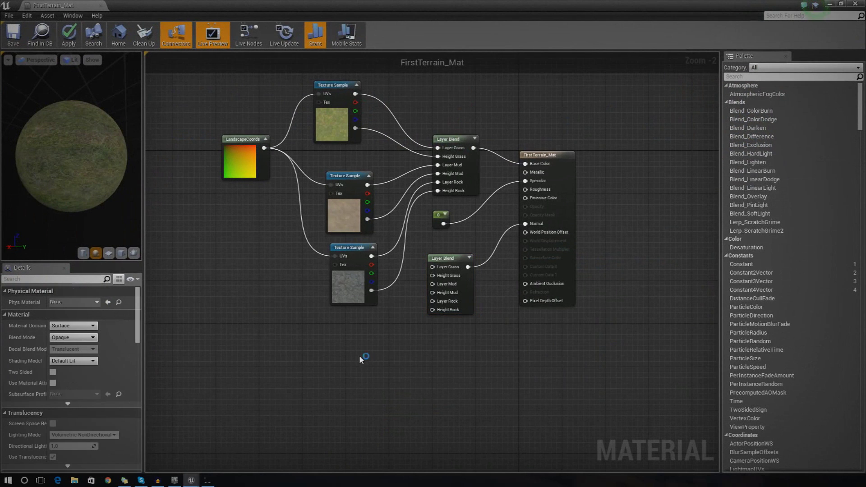
left_click(333, 346)
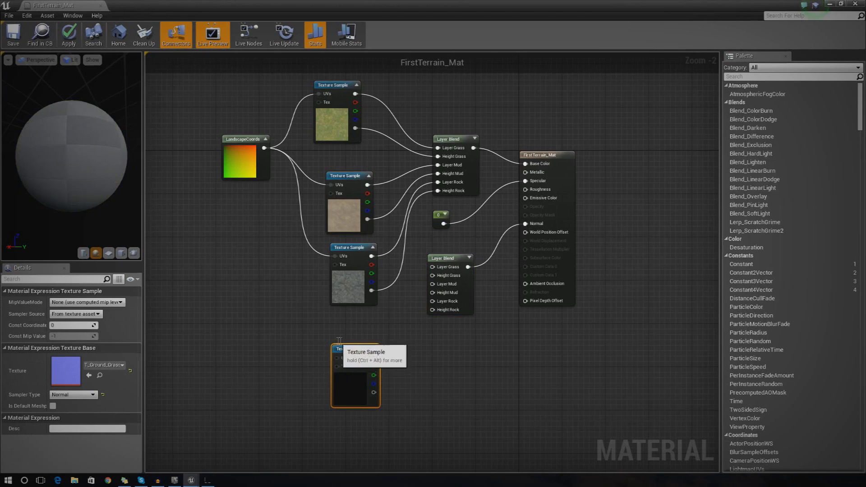
Step: Connect the grass normal sample's color output to Layer Grass and its alpha output to Height Grass on the second Layer Blend
left_click_drag(373, 358, 432, 292)
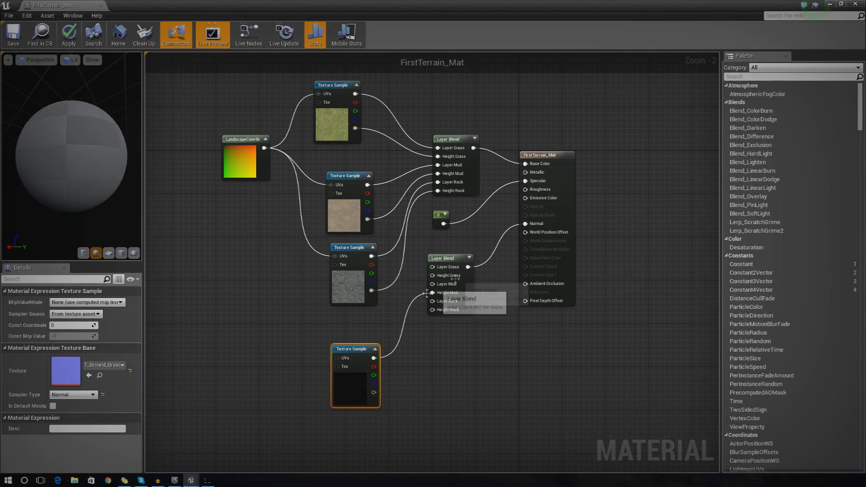
key("ctrl+z")
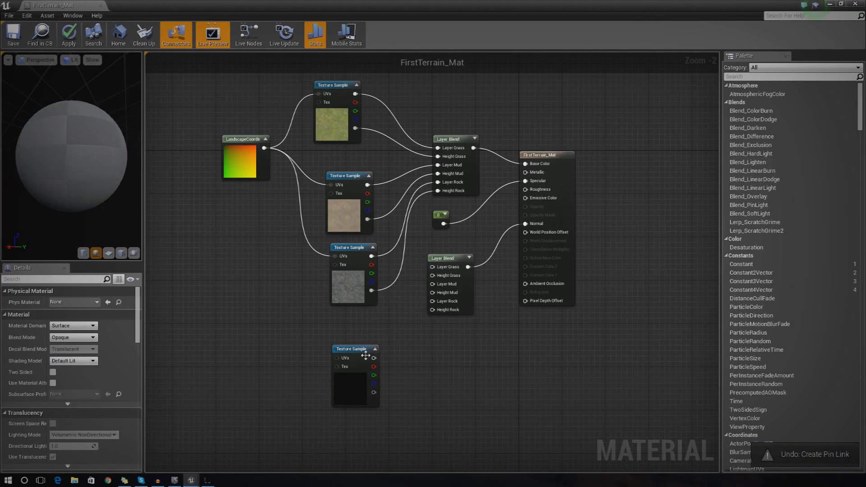
left_click_drag(374, 358, 381, 353)
left_click_drag(404, 312, 432, 267)
left_click_drag(374, 393, 432, 275)
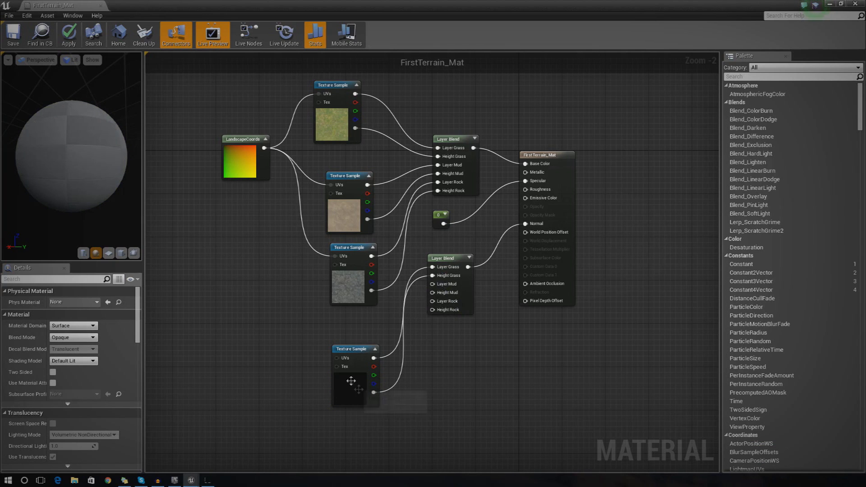
Step: Move the LandscapeCoords node away from the texture samples and connect it to the grass normal sample's UVs
left_click_drag(239, 169, 226, 237)
left_click_drag(431, 357, 260, 231)
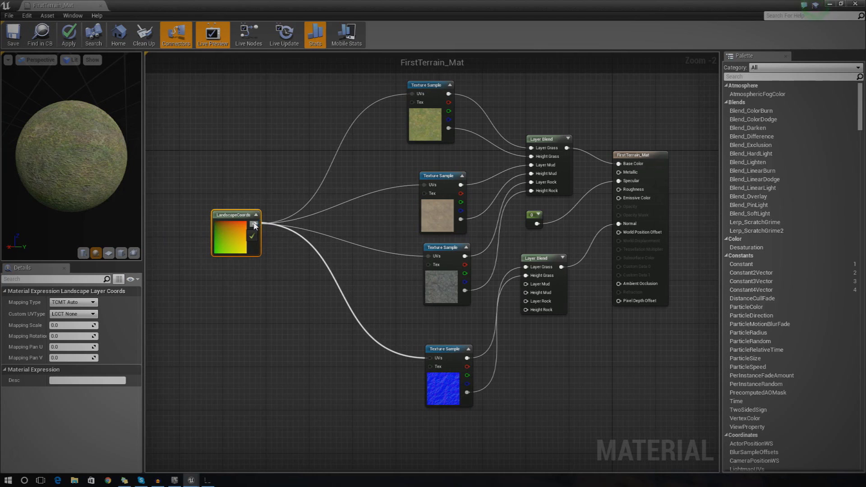
left_click_drag(254, 224, 255, 224)
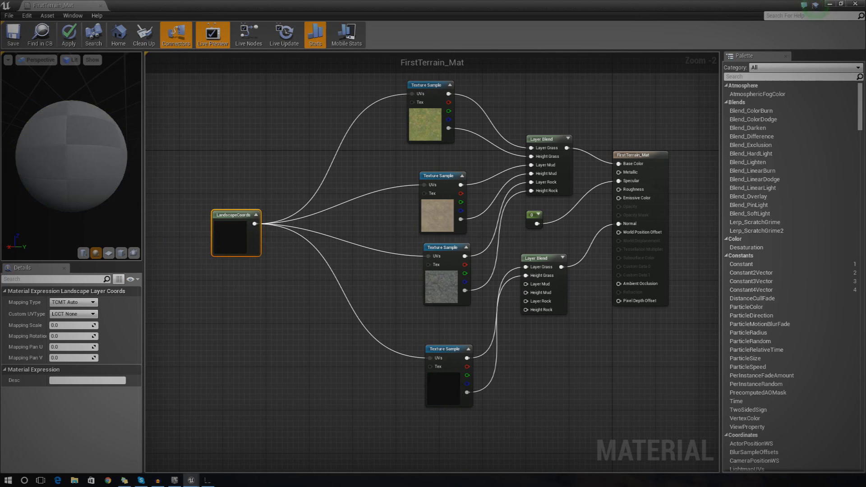
Step: Rotate the material preview sphere to examine the grass normal map's effect
left_click_drag(118, 158, 36, 81)
mouse_move(73, 119)
left_mouse_down()
mouse_move(66, 132)
mouse_move(98, 104)
left_mouse_up()
left_click(569, 387)
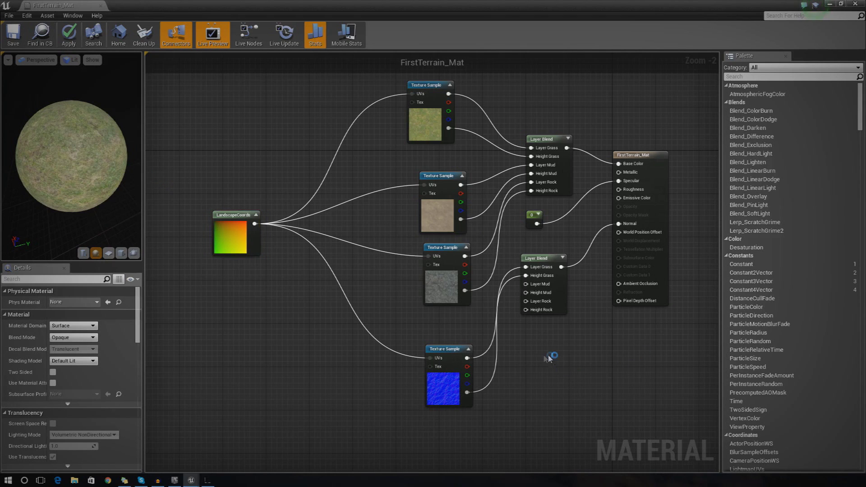
Step: Move the grass normal Texture Sample up directly beneath the rock Texture Sample
left_click_drag(449, 371, 436, 340)
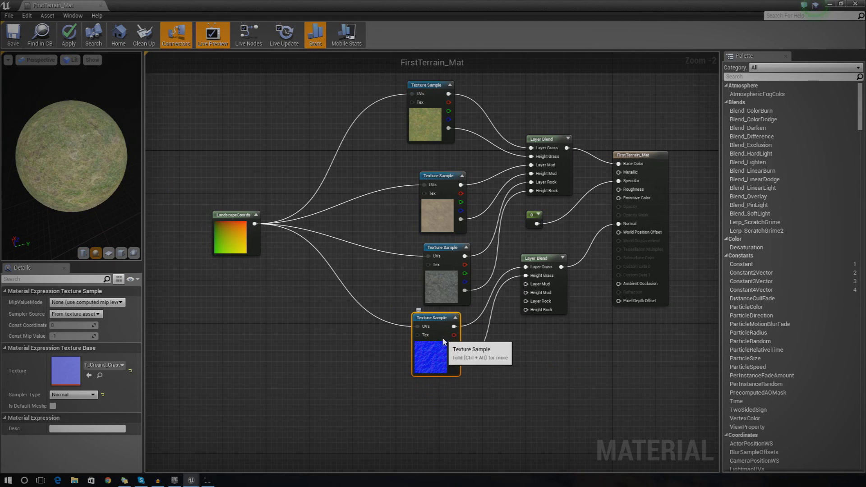
left_click(621, 347)
scroll(402, 391, "up", 2)
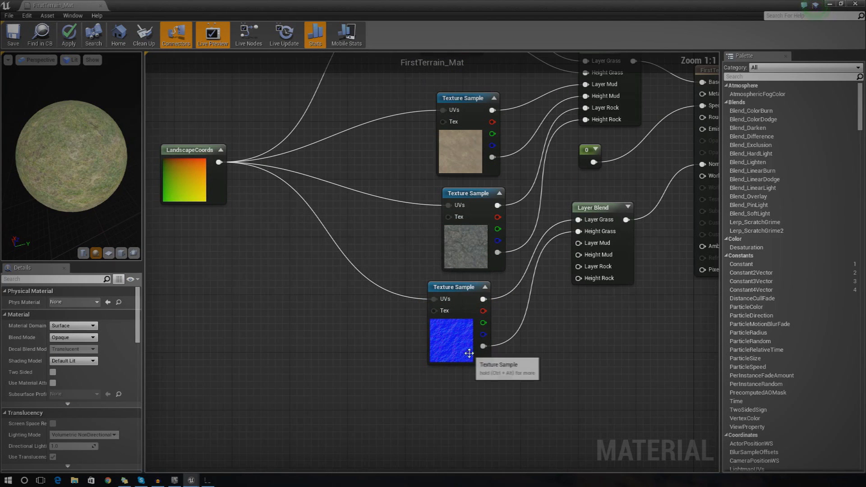
Step: Search the StarterContent textures for "basa" and select the T_Rock_Basalt_N normal map
left_click_drag(553, 5, 661, 134)
left_click(253, 354)
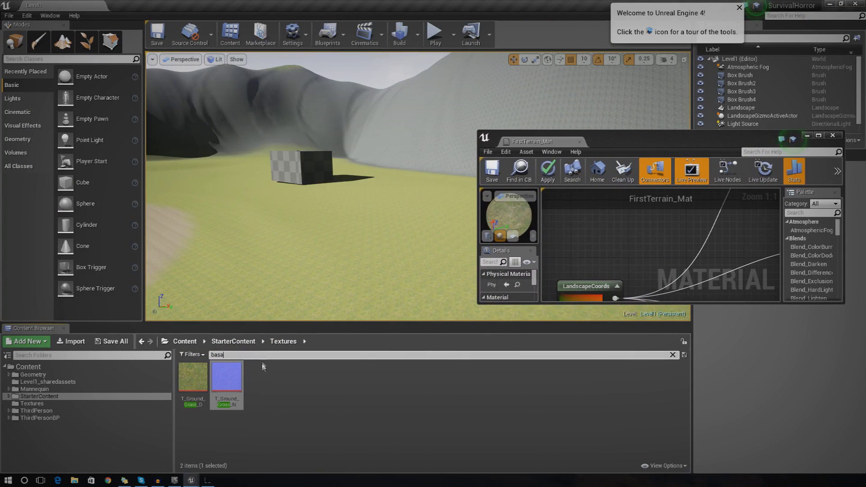
left_click(227, 378)
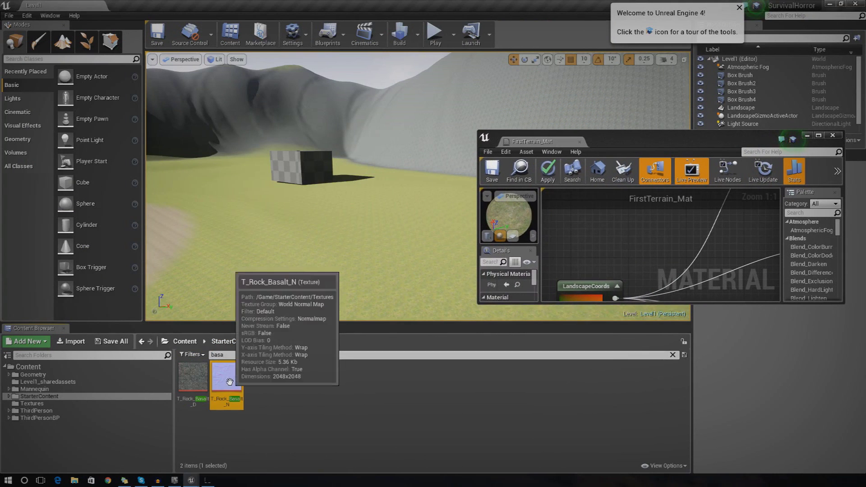
left_click(619, 141)
left_click(235, 384)
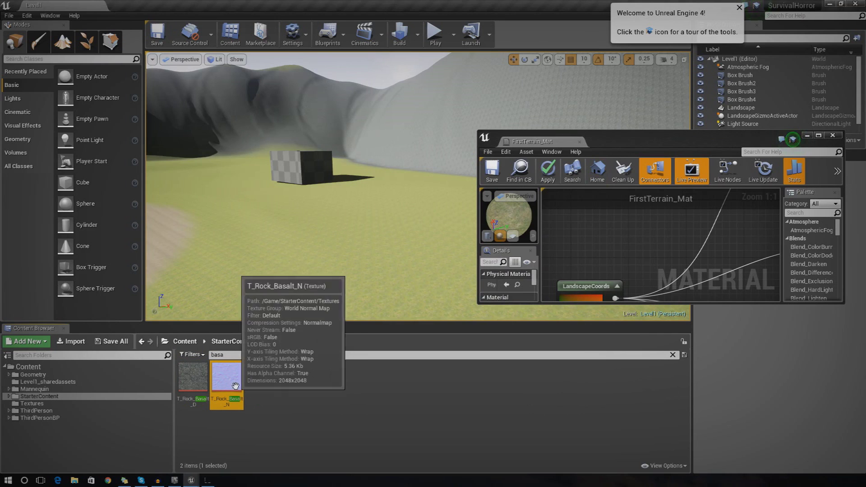
Step: Add a Texture Sample using T_Rock_Basalt_N to the material graph and place it beneath the grass normal sample
double_click(652, 141)
right_click_drag(603, 255, 566, 215)
key("t")
left_click(479, 348)
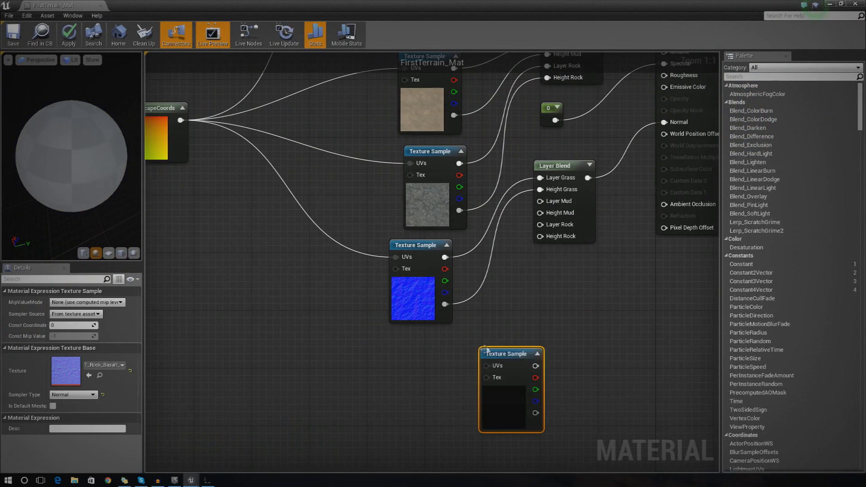
left_click_drag(504, 363, 456, 377)
Step: Connect the basalt normal sample to Layer Rock and Height Rock of the normal Layer Blend, and LandscapeCoords to its UVs
left_click_drag(436, 367, 540, 225)
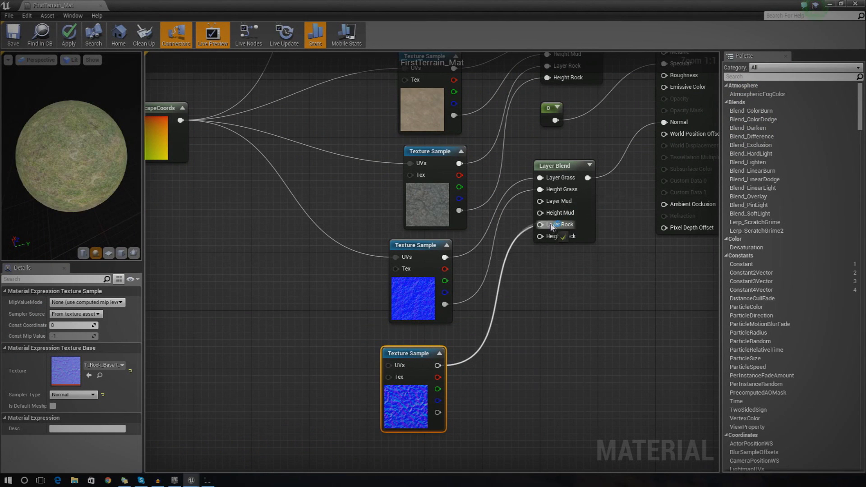
left_click_drag(437, 413, 545, 241)
left_click_drag(388, 365, 180, 120)
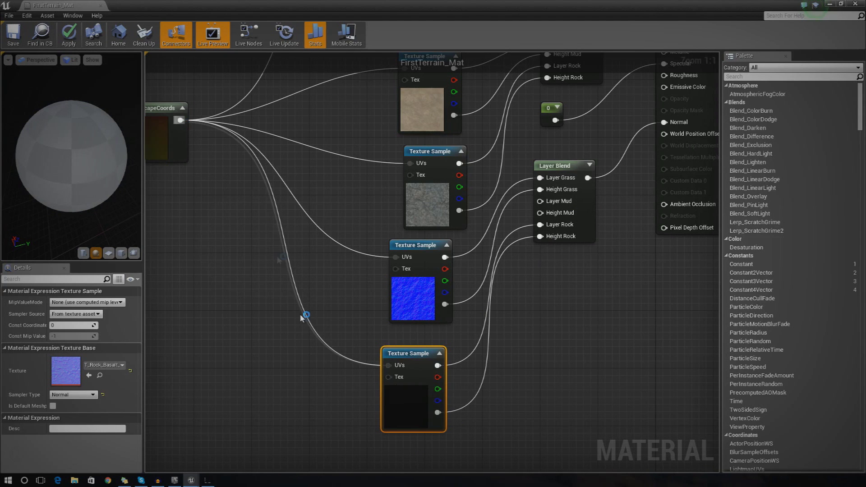
left_click_drag(406, 399, 422, 452)
Step: Search the StarterContent textures for "grave" and select the T_Ground_Gravel_N normal map
left_click_drag(465, 5, 651, 120)
left_click(261, 356)
key("BackSpace")
key("BackSpace")
key("BackSpace")
key("BackSpace")
type("grave")
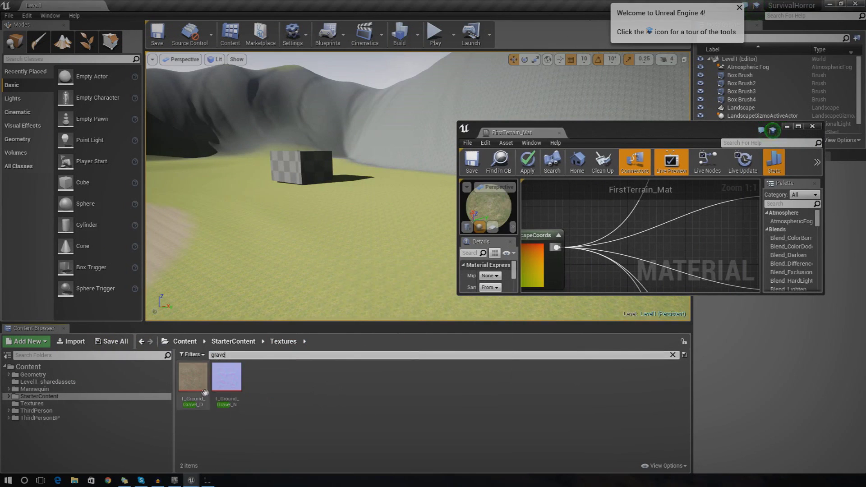
left_click(228, 381)
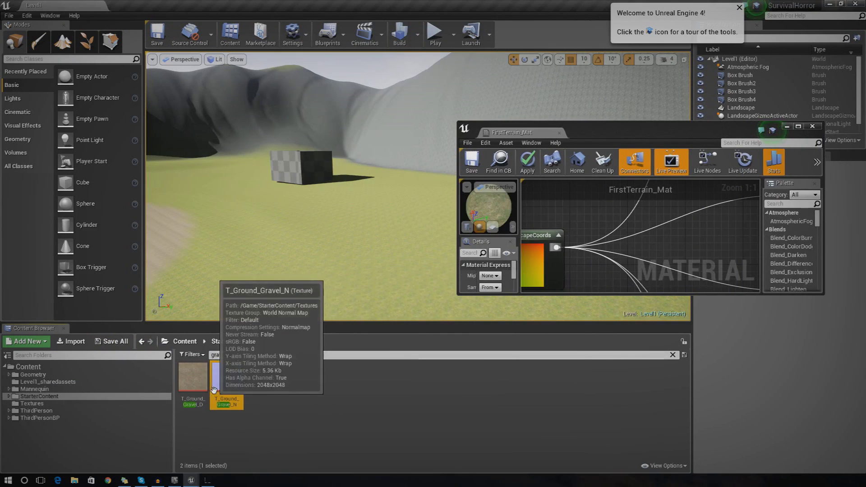
Step: Add a single Texture Sample using T_Ground_Gravel_N near the basalt normal sample, undoing the extra duplicate
double_click(576, 131)
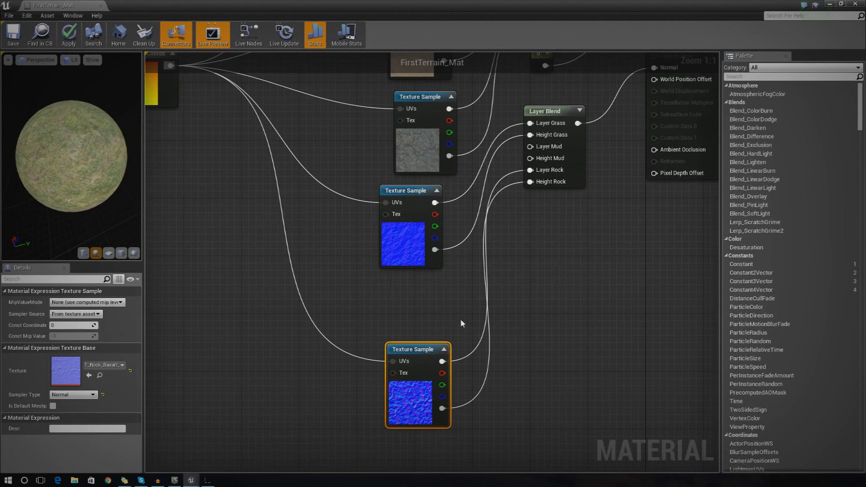
key("t")
left_click(434, 313)
left_click(426, 302)
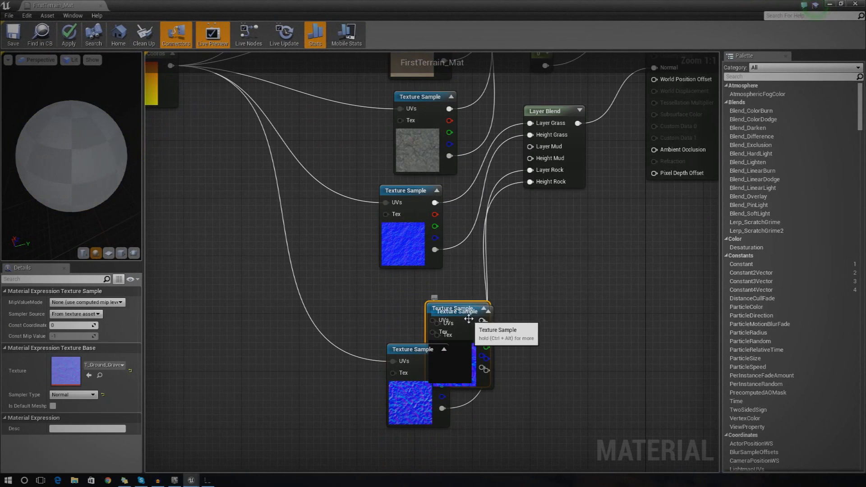
key("ctrl+z")
Step: Connect the gravel normal sample to Layer Mud and Height Mud of the normal Layer Blend, and LandscapeCoords to its UVs
left_click_drag(477, 328, 547, 146)
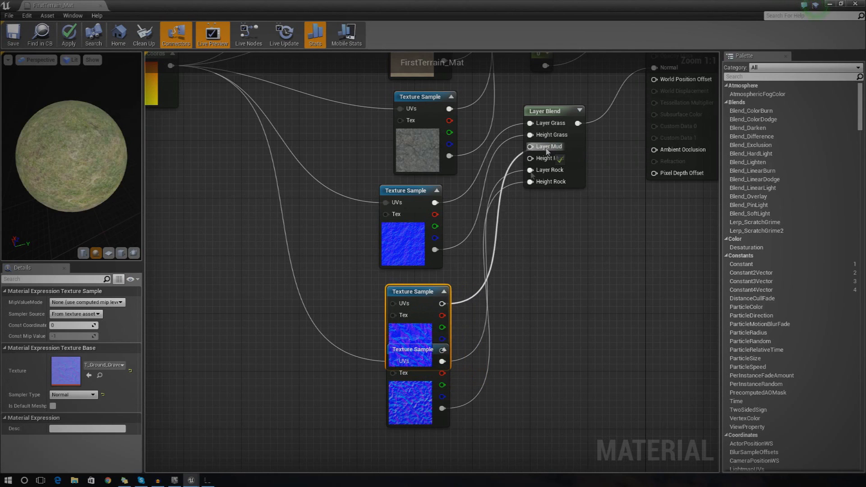
left_click_drag(414, 309, 370, 279)
left_click_drag(399, 321, 540, 170)
right_click_drag(345, 281, 440, 346)
left_click_drag(444, 341, 266, 132)
right_click_drag(621, 363, 563, 312)
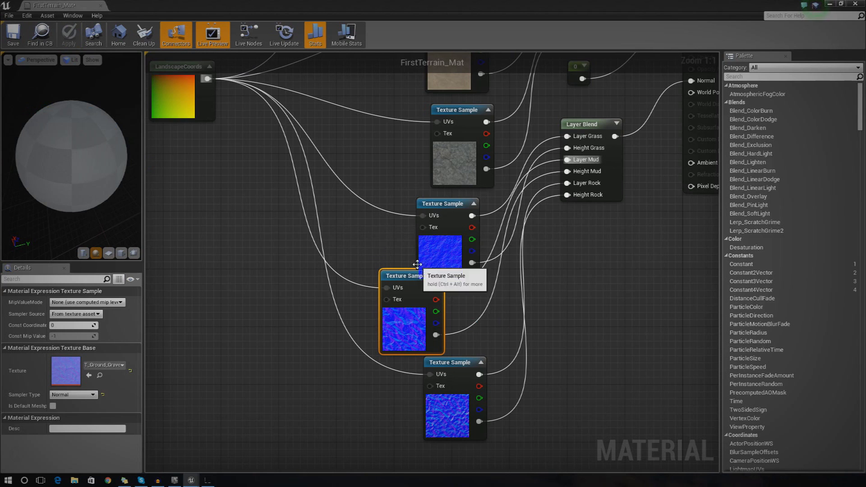
Step: Arrange the grass, gravel and basalt normal samples in an evenly spaced column beneath the rock Texture Sample
scroll(524, 329, "down", 2)
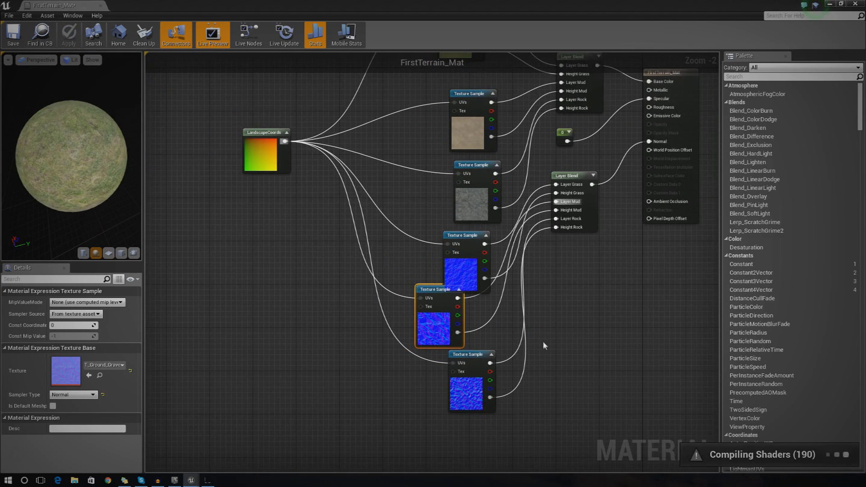
right_click_drag(522, 356, 504, 342)
left_click_drag(453, 386, 453, 446)
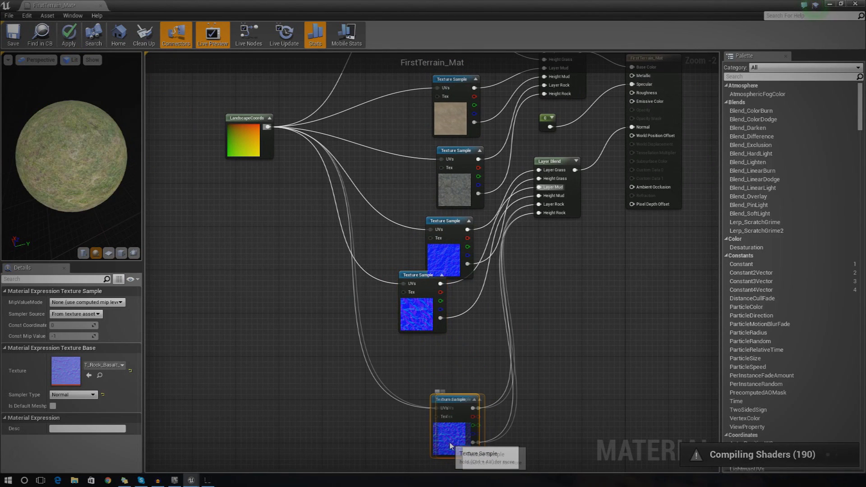
left_click_drag(433, 317, 468, 358)
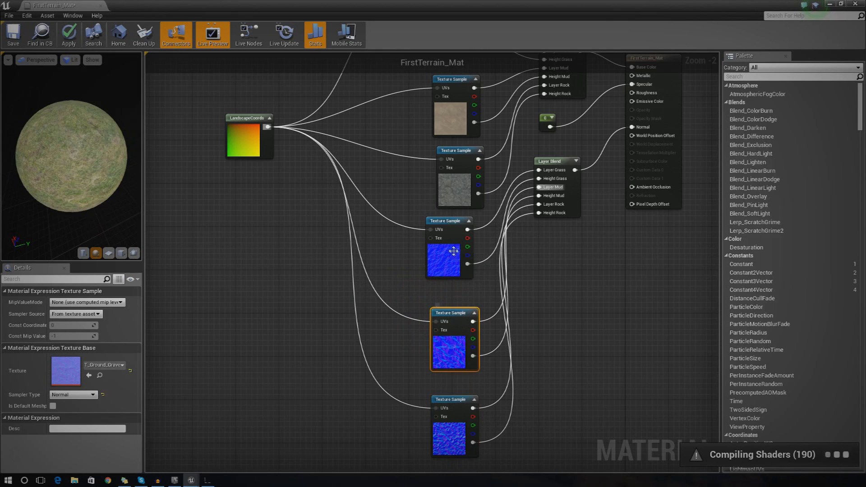
left_click_drag(453, 256, 458, 272)
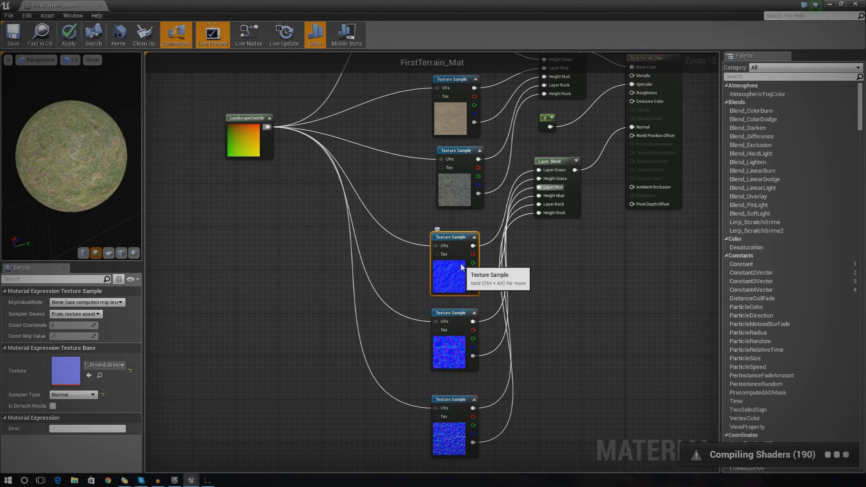
left_click(329, 195)
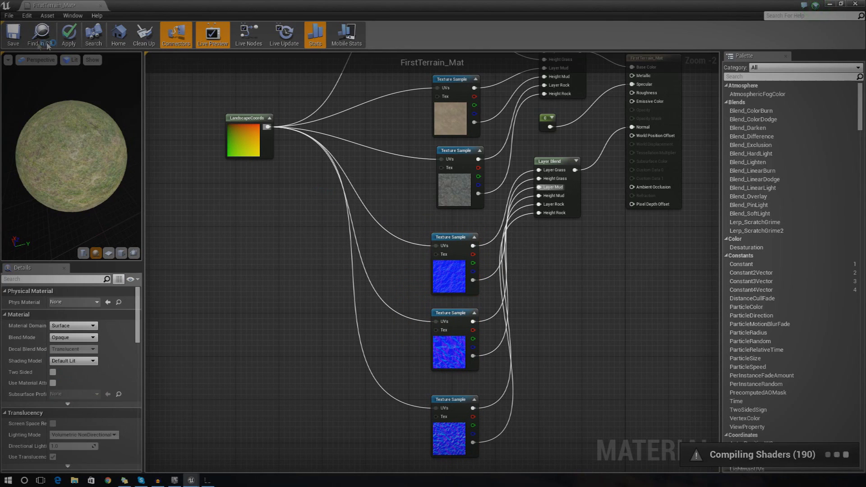
Step: Save the FirstTerrain_Mat material and close its editor
left_click(21, 45)
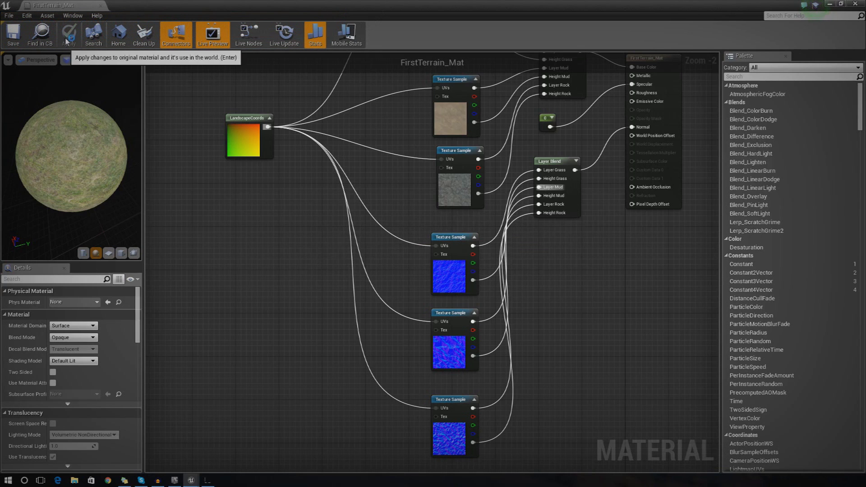
left_click(83, 18)
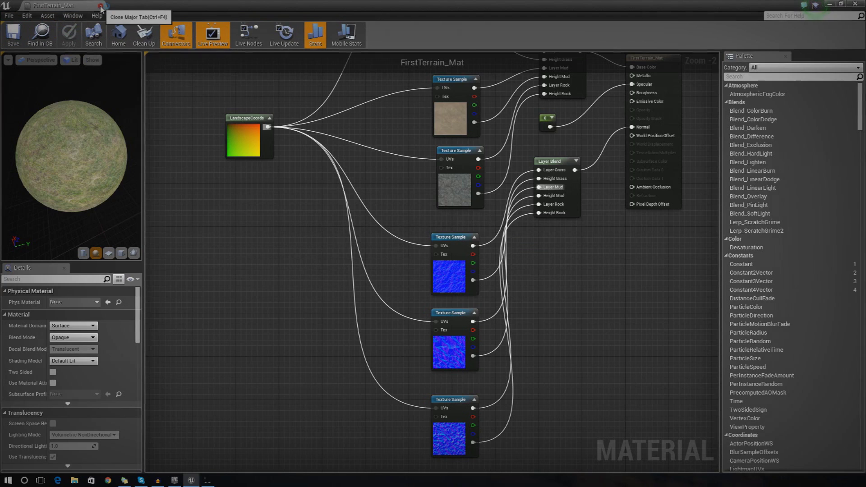
left_click(101, 6)
Step: Fly through the level to examine the normal maps on the grass ground and the rock slope up close
right_click_drag(484, 222, 443, 238)
key("w")
key("s")
key("w")
key("w")
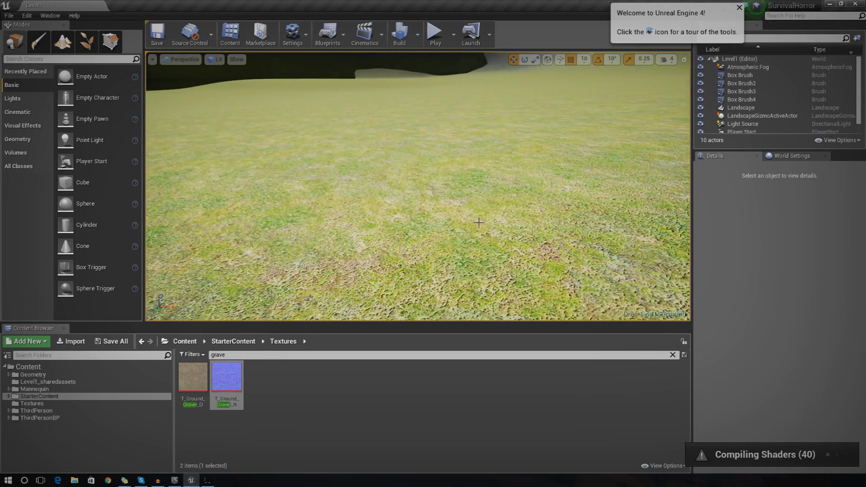
right_click_drag(505, 216, 113, 155)
key("w")
right_click_drag(437, 178, 444, 177)
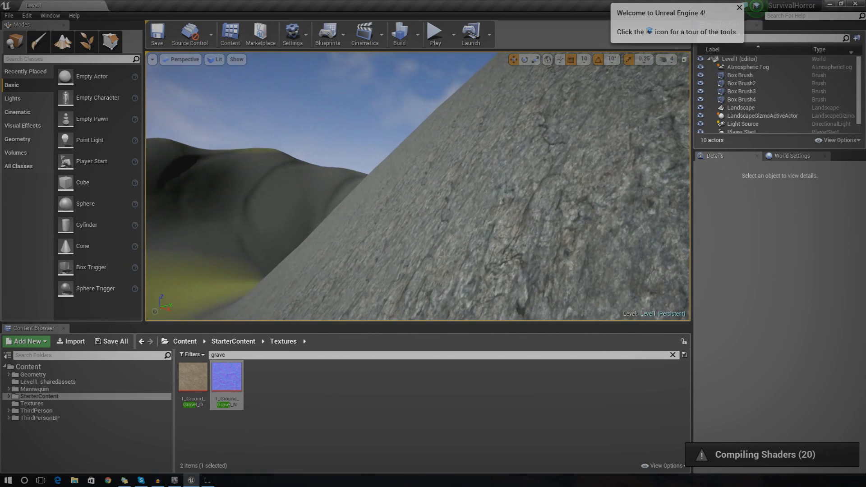
Step: Clear the texture search, open FirstTerrain_Mat from the ThirdPersonBP folder and select its LandscapeCoords node
left_click(38, 418)
left_click_drag(268, 357, 195, 355)
key("BackSpace")
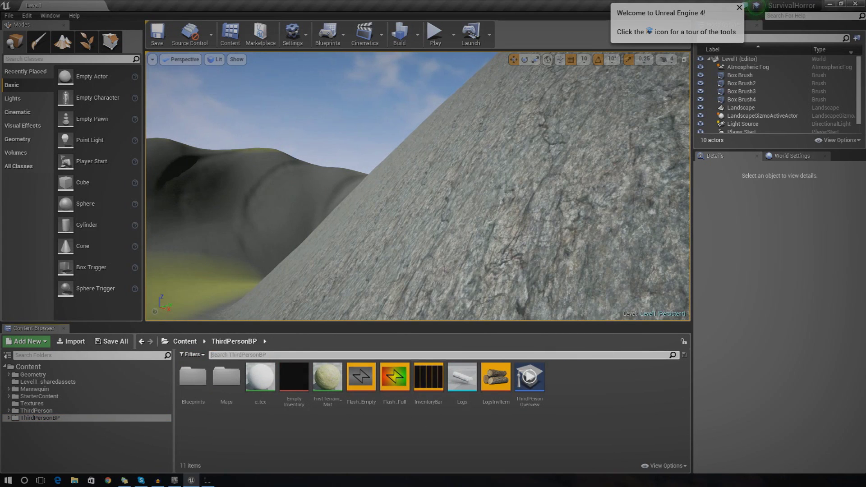
mouse_move(417, 186)
right_mouse_down()
mouse_move(424, 253)
mouse_move(420, 208)
mouse_move(406, 214)
mouse_move(413, 194)
mouse_move(397, 197)
mouse_move(406, 207)
mouse_move(401, 239)
mouse_move(379, 257)
mouse_move(429, 197)
right_mouse_up()
double_click(335, 369)
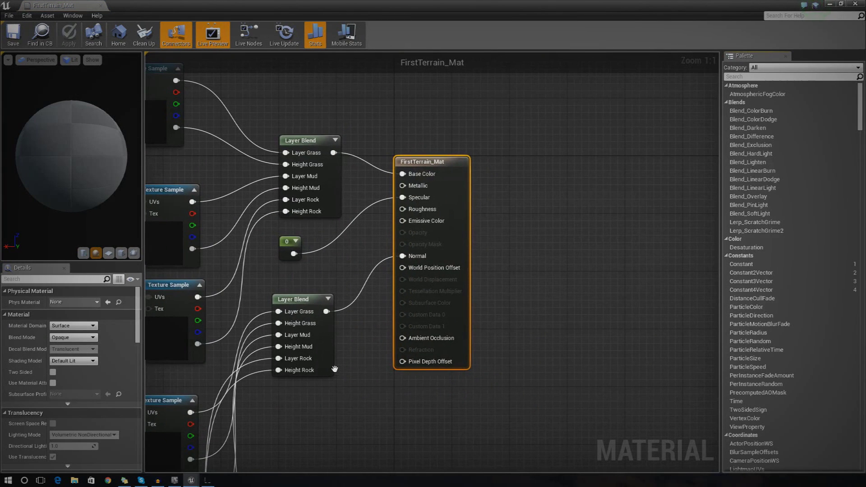
right_click_drag(305, 289, 605, 270)
left_click(212, 269)
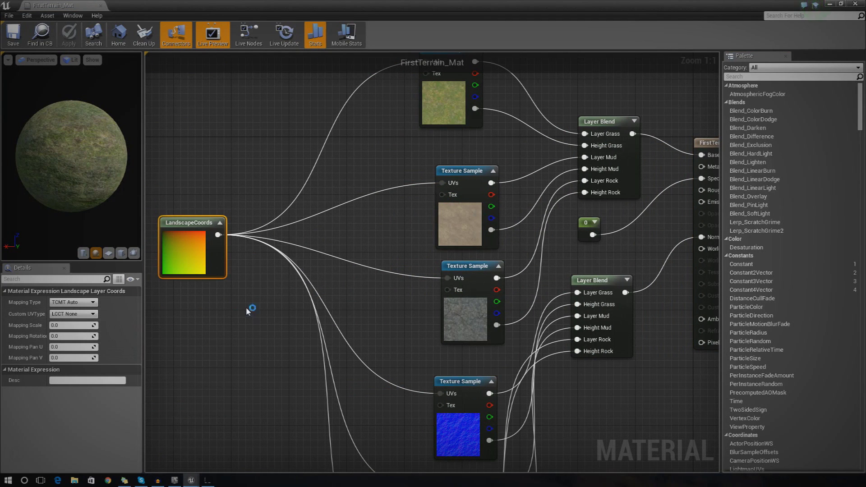
Step: Set the LandscapeCoords node's Mapping Pan U and Mapping Pan V to 1
right_click_drag(319, 337, 266, 307)
scroll(266, 307, "down", 3)
scroll(266, 310, "down", 5)
scroll(283, 315, "up", 2)
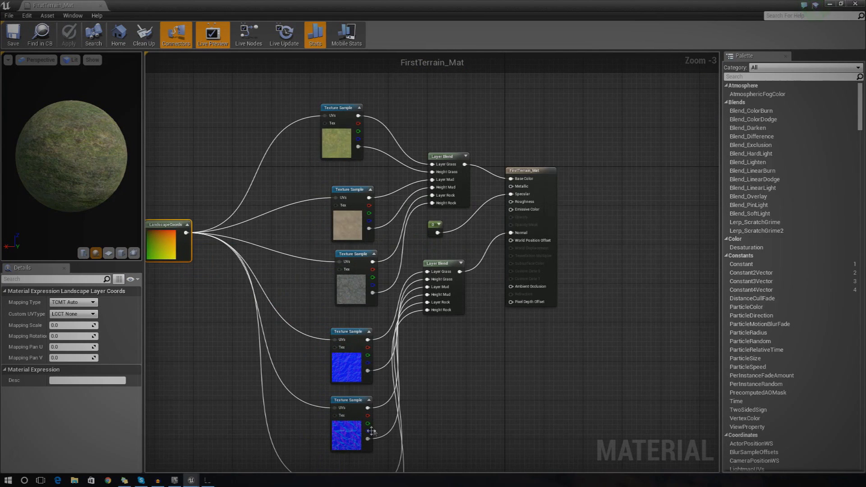
right_click_drag(310, 294, 416, 265)
scroll(381, 270, "up", 4)
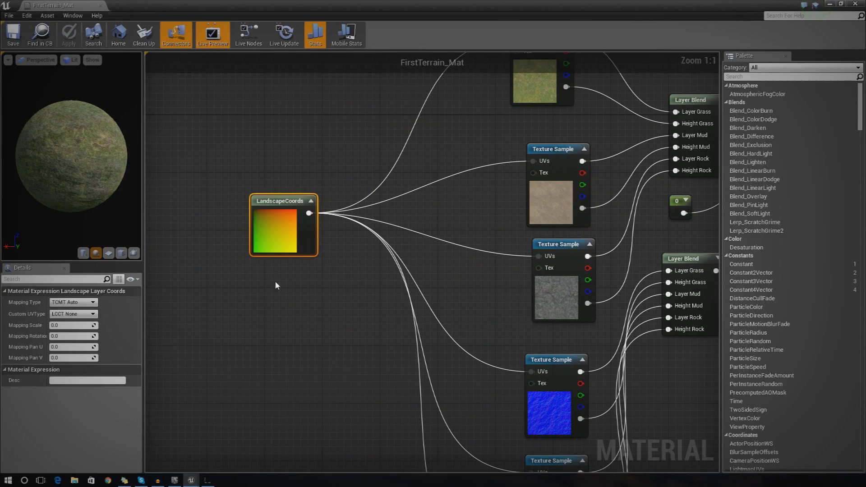
left_click(66, 323)
left_click(73, 347)
type("1")
left_click(74, 357)
type("1")
key("Return")
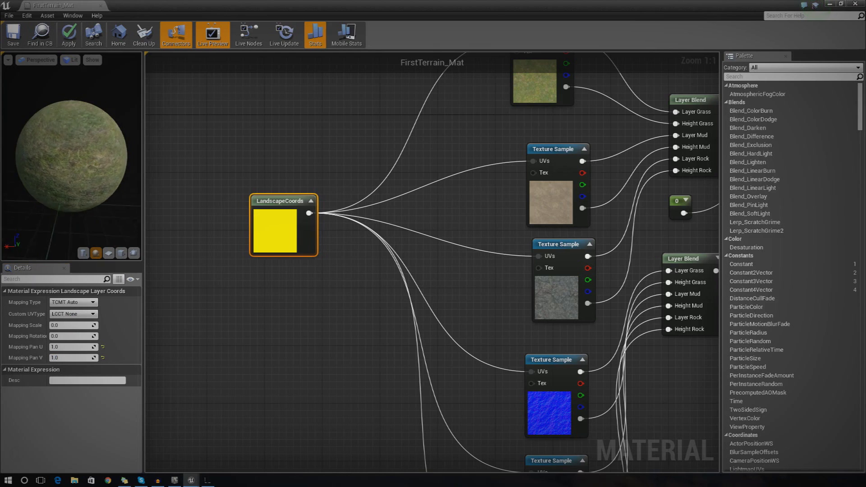
Step: Set the LandscapeCoords node's Mapping Pan U and Mapping Pan V to 2, check the preview sphere and apply the material
left_click(75, 357)
type("2")
left_click(70, 347)
type("2")
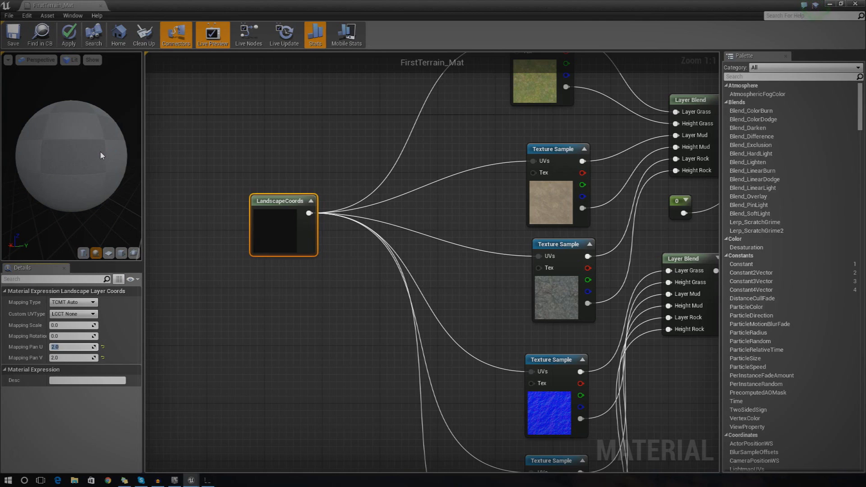
mouse_move(99, 152)
left_mouse_down()
mouse_move(53, 159)
mouse_move(88, 151)
mouse_move(43, 151)
mouse_move(67, 153)
left_mouse_up()
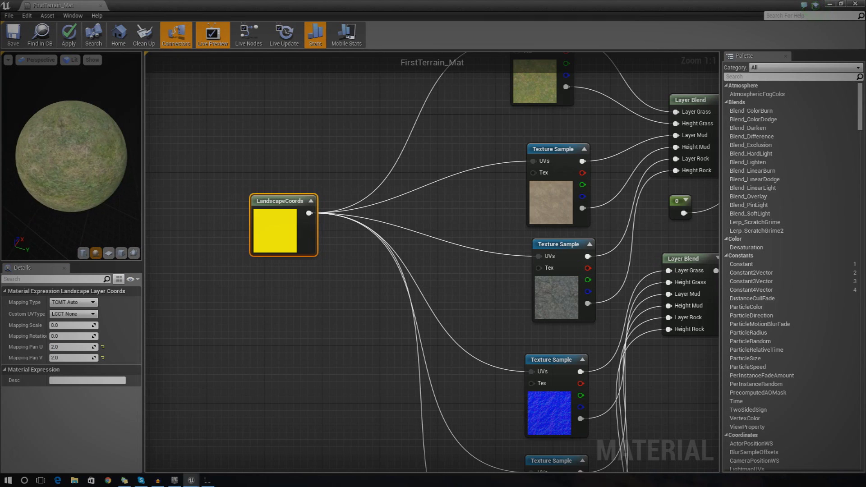
left_click(68, 33)
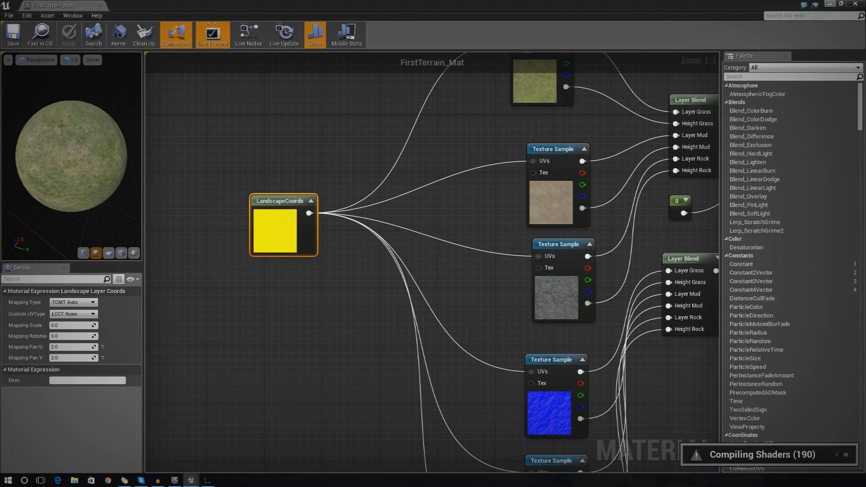
Step: Return to the level and look around the landscape to check the applied material
left_click(830, 4)
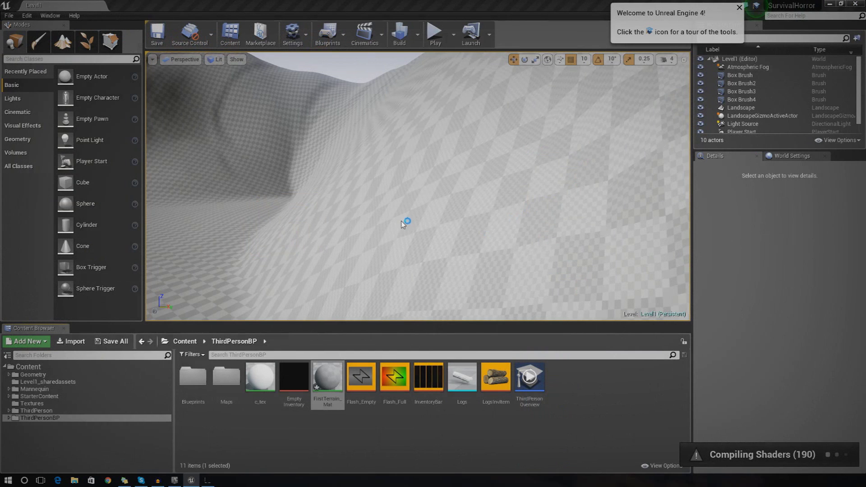
right_click_drag(401, 221, 289, 225)
right_click_drag(347, 223, 397, 210)
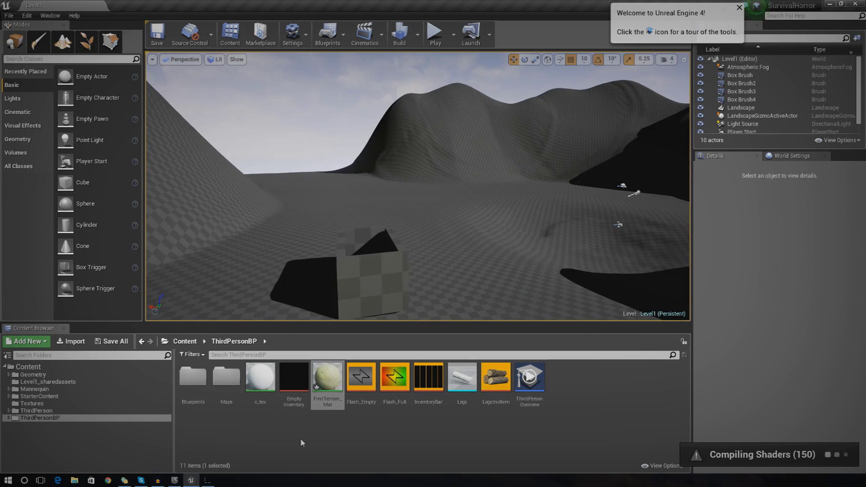
left_click(326, 393)
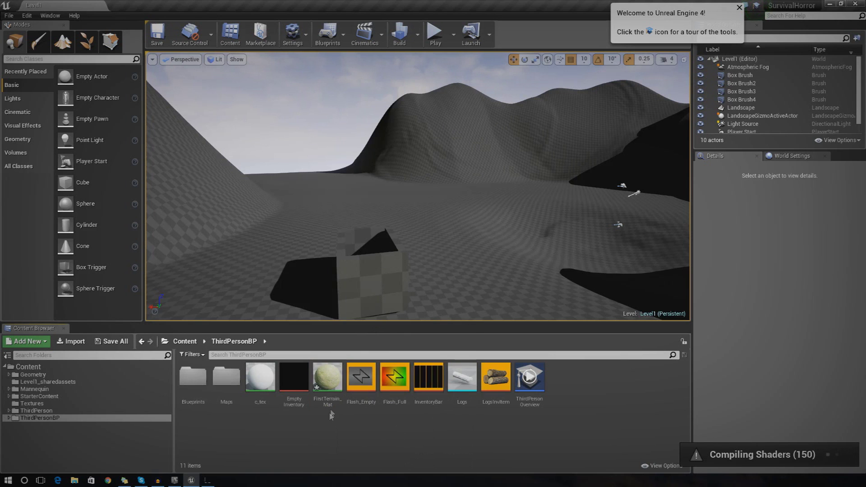
Step: Reopen FirstTerrain_Mat and set the constant feeding Specular to 0.3
double_click(326, 386)
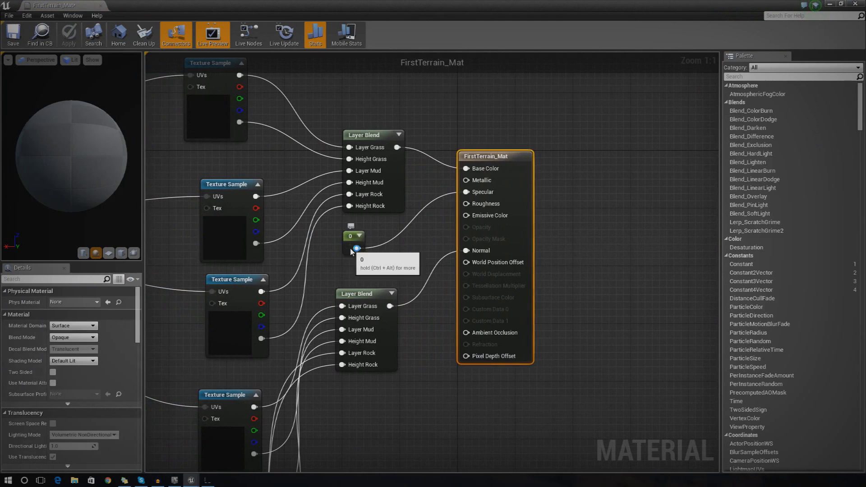
left_click(352, 243)
left_click(80, 303)
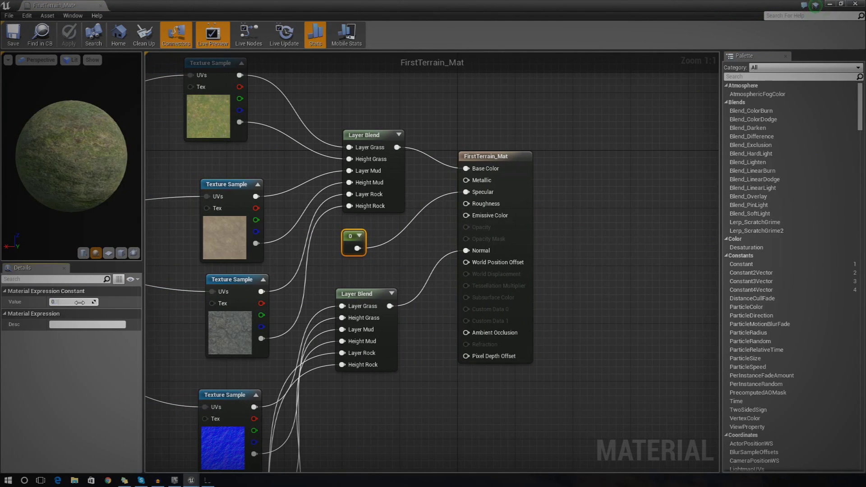
type("0.3")
key("Return")
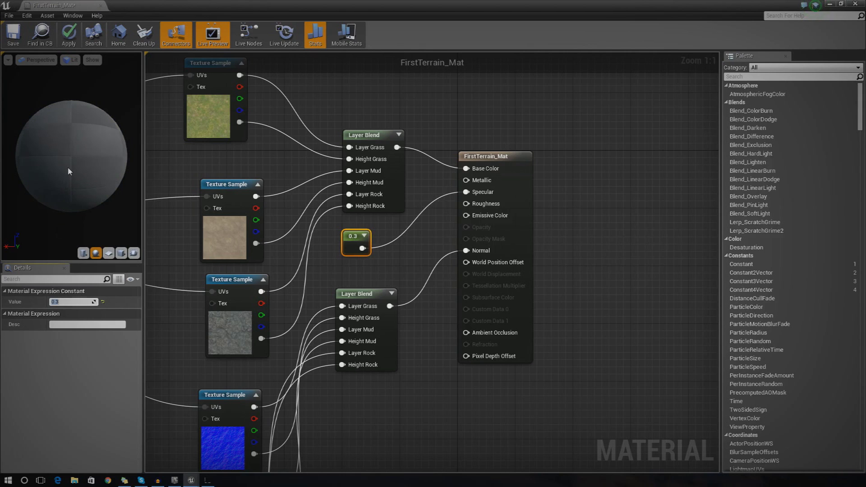
Step: Rotate the preview sphere to check the shine, and apply the changes to the material
left_click_drag(68, 167, 108, 178)
left_click_drag(67, 199, 56, 206)
left_click_drag(86, 162, 54, 159)
mouse_move(109, 70)
left_mouse_down()
mouse_move(82, 79)
mouse_move(109, 69)
left_mouse_up()
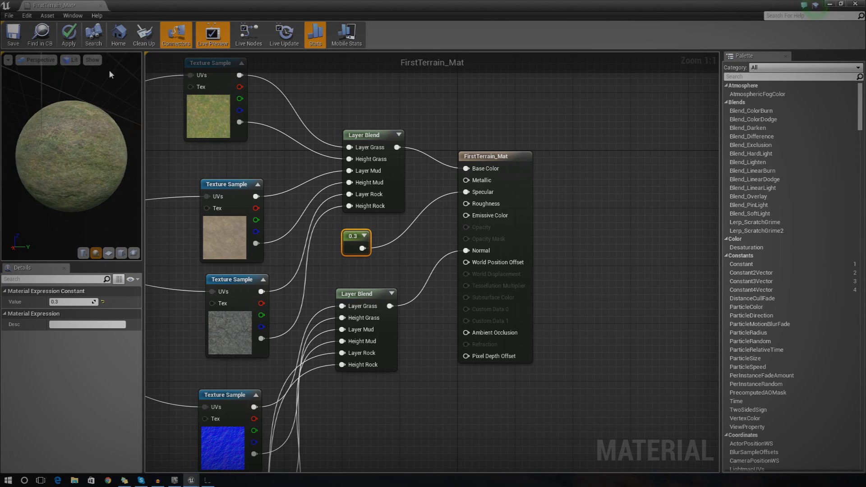
left_click(68, 35)
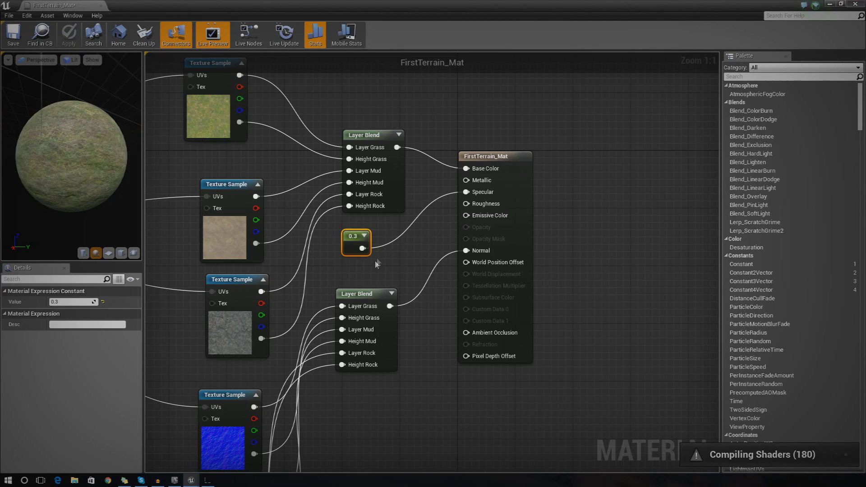
Step: Look over the material's node graph and return to the level to examine the landscape with the applied material
left_click(326, 270)
right_click_drag(303, 271, 494, 277)
scroll(492, 277, "down", 3)
right_click_drag(485, 321, 463, 226)
scroll(533, 271, "down", 2)
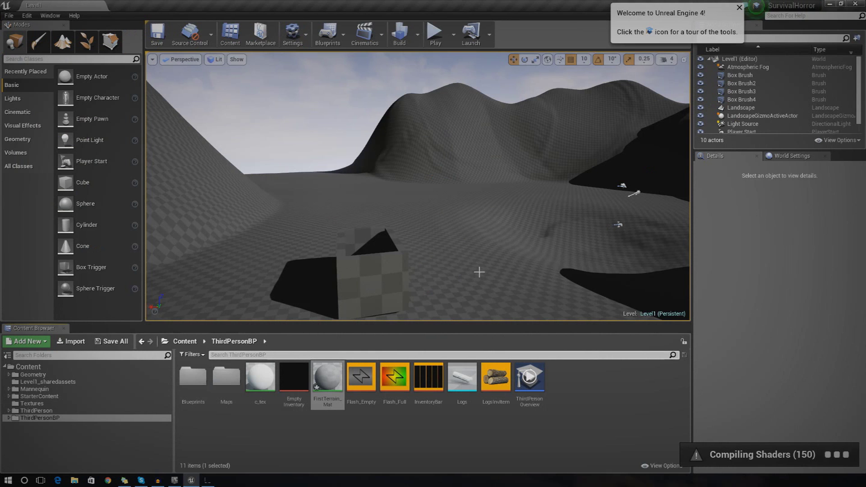
right_click_drag(473, 265, 564, 280)
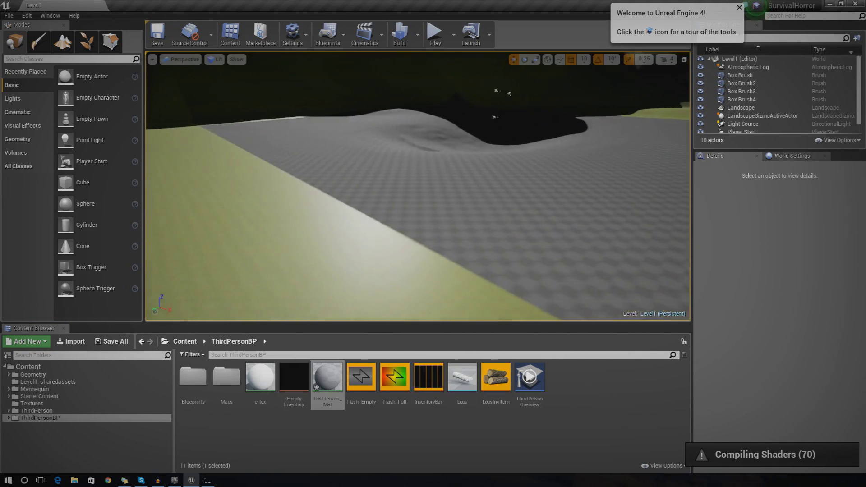
left_click_drag(499, 234, 499, 234)
Step: Reopen FirstTerrain_Mat, set the constant feeding Specular to 0.1 and apply the material
double_click(327, 378)
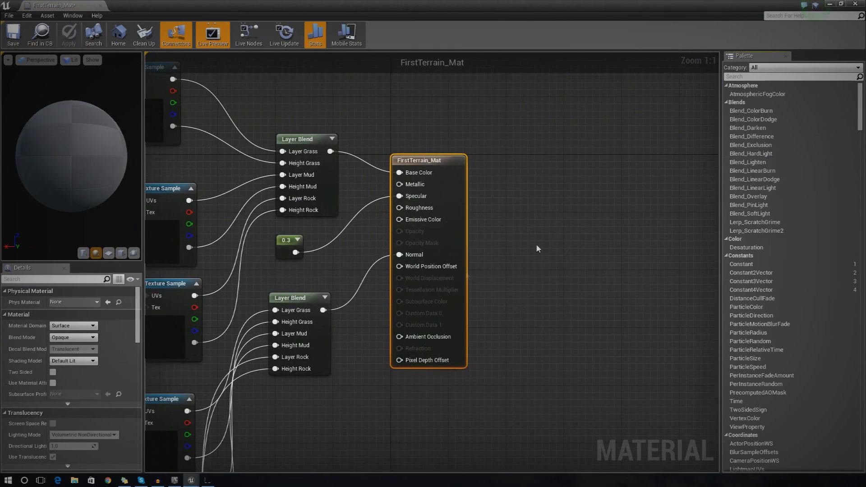
left_click(284, 244)
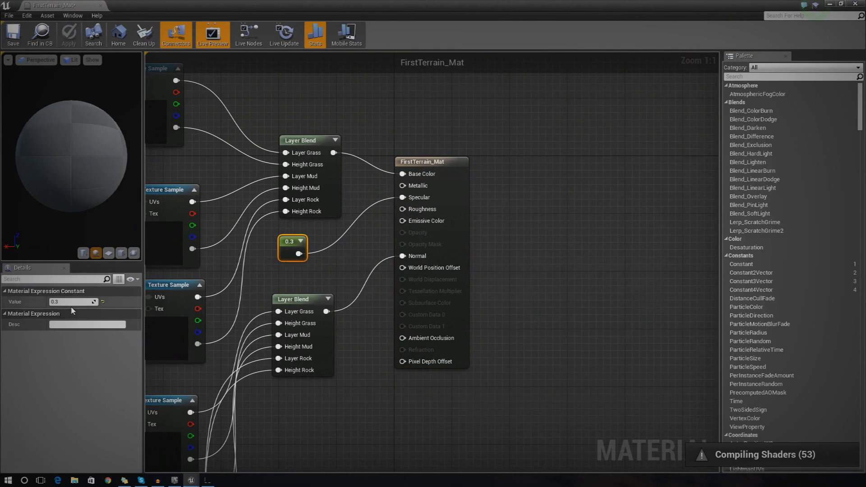
type("0.1")
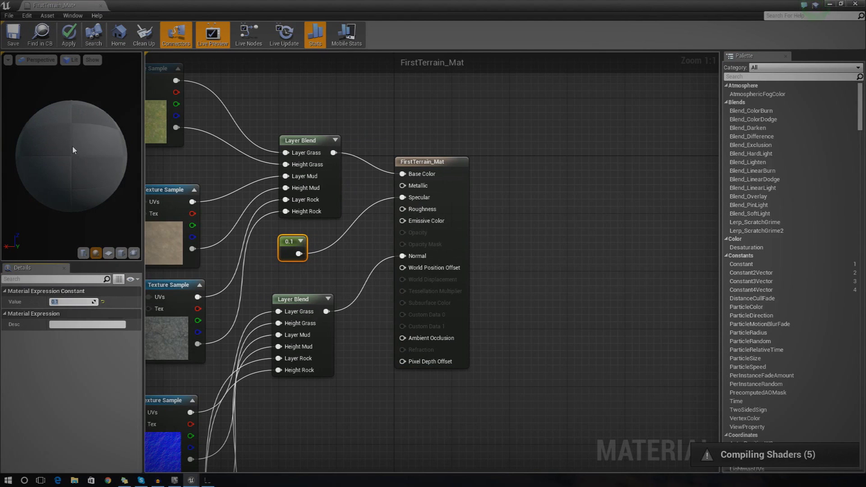
mouse_move(88, 134)
left_mouse_down()
mouse_move(102, 122)
mouse_move(88, 134)
left_mouse_up()
left_click(69, 35)
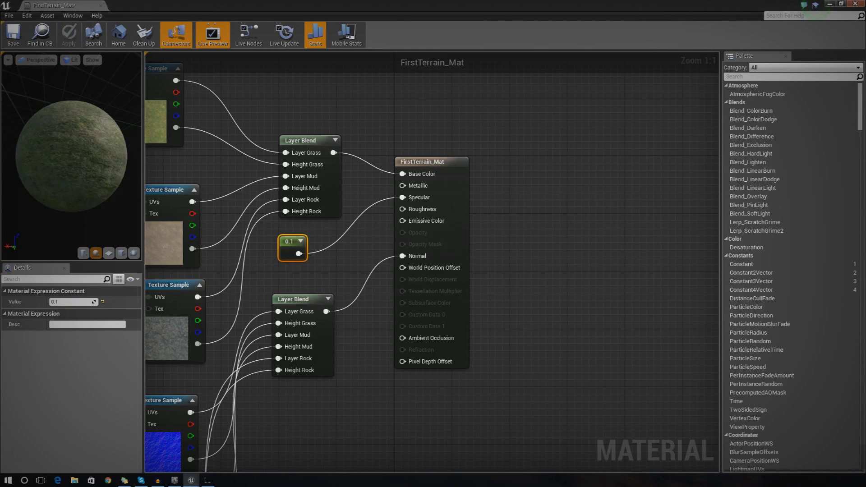
Step: Close the material editor and look around the level's landscape
left_click(855, 4)
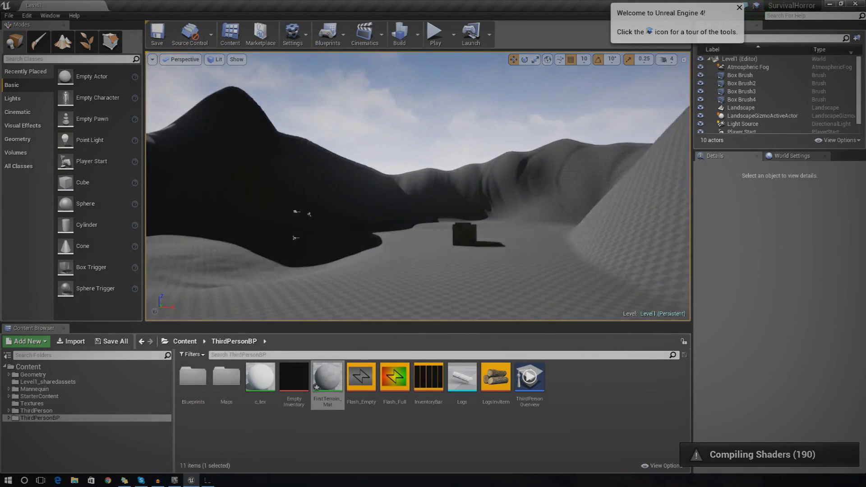
key("w")
right_click_drag(418, 186, 485, 197)
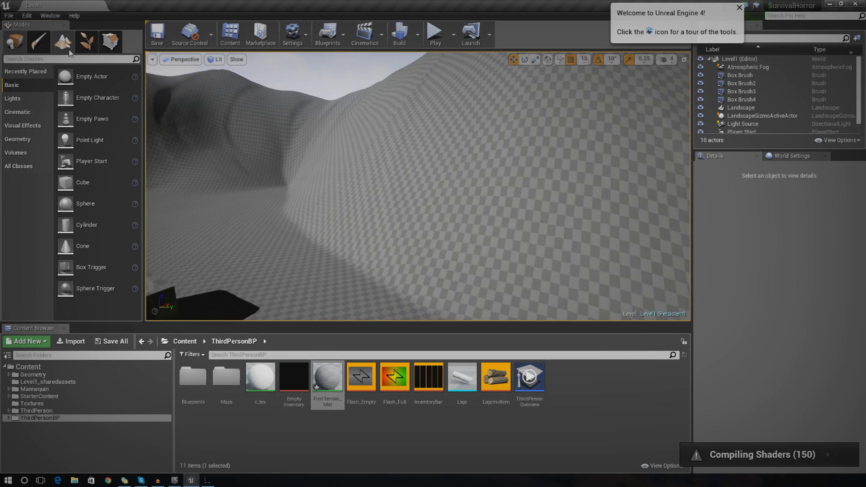
Step: Switch to the landscape Paint tools and examine the grass and mud layers across the terrain
left_click(74, 51)
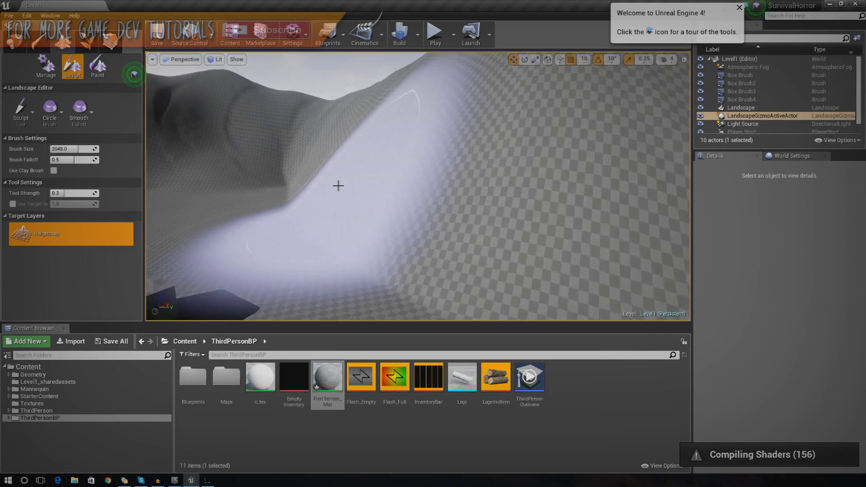
key("s")
mouse_move(338, 186)
right_mouse_down()
mouse_move(293, 219)
mouse_move(303, 194)
mouse_move(334, 225)
mouse_move(346, 220)
mouse_move(339, 185)
right_mouse_up()
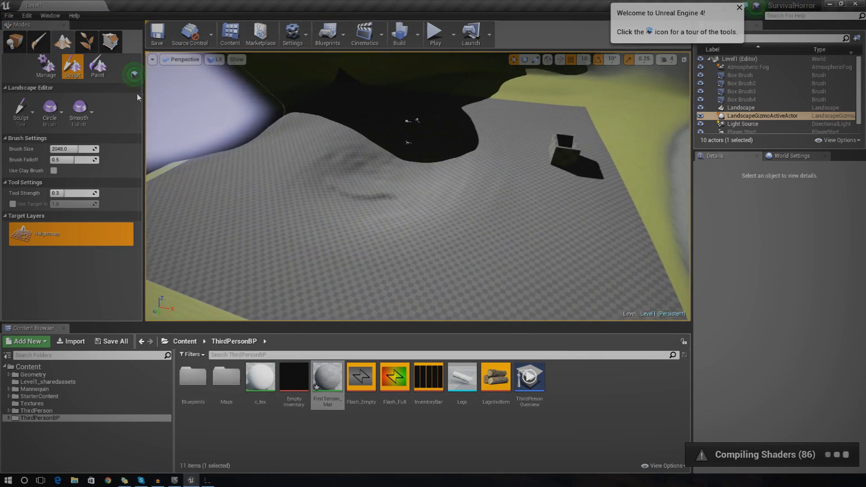
left_click(97, 67)
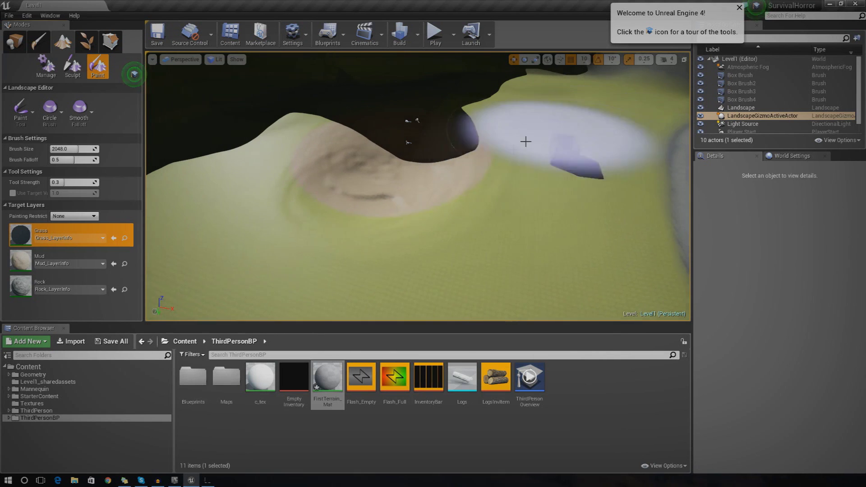
mouse_move(474, 203)
right_mouse_down()
mouse_move(446, 192)
mouse_move(456, 187)
mouse_move(343, 187)
mouse_move(318, 149)
mouse_move(300, 164)
mouse_move(199, 173)
mouse_move(234, 170)
right_mouse_up()
mouse_move(505, 207)
right_mouse_down()
mouse_move(488, 211)
mouse_move(539, 199)
right_mouse_up()
right_click_drag(469, 194, 542, 174)
Step: Reopen FirstTerrain_Mat, set the LandscapeCoords node's Mapping Scale to 3, check the preview sphere and apply the material
left_click(326, 394)
double_click(325, 394)
right_click_drag(210, 185, 514, 182)
left_click(211, 279)
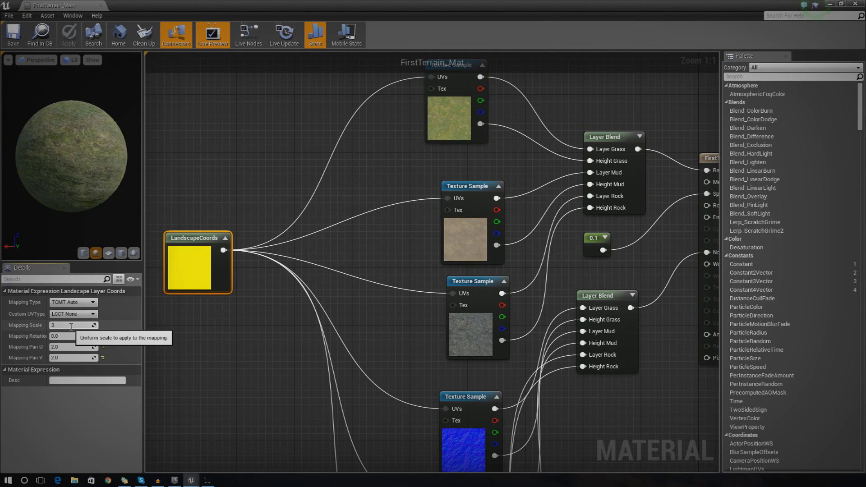
key("Return")
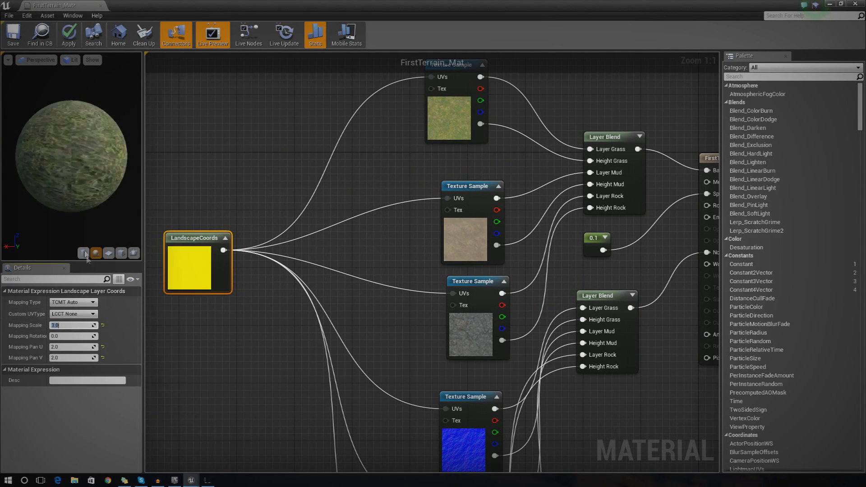
left_click_drag(81, 176, 126, 181)
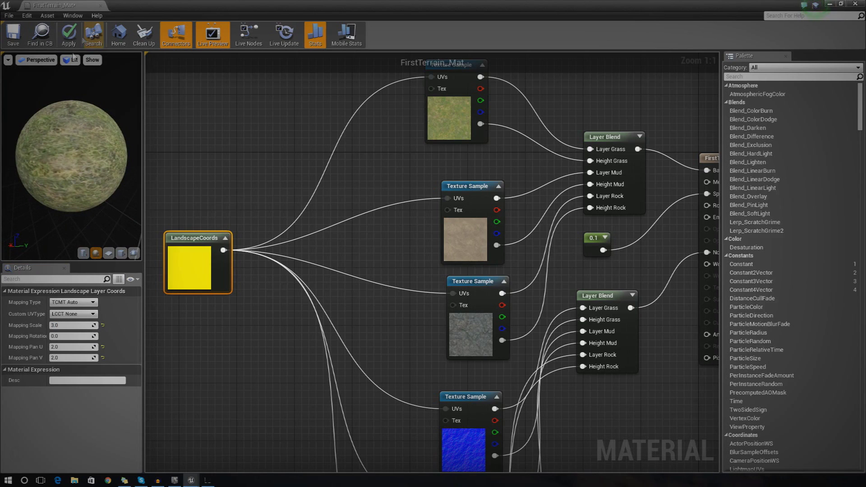
Step: Return to the level and move close to the terrain surface to check the texture scale
left_click(102, 6)
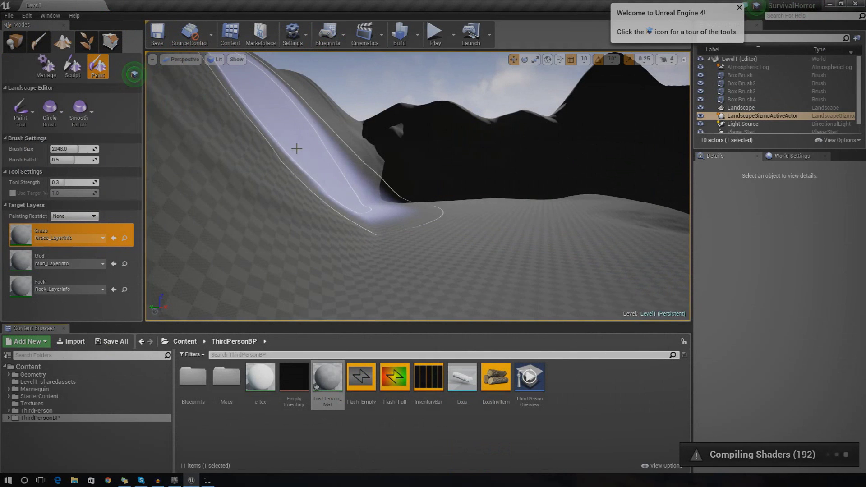
mouse_move(442, 236)
right_mouse_down()
mouse_move(519, 212)
mouse_move(586, 214)
mouse_move(437, 233)
mouse_move(481, 207)
mouse_move(412, 264)
right_mouse_up()
key("w")
key("w")
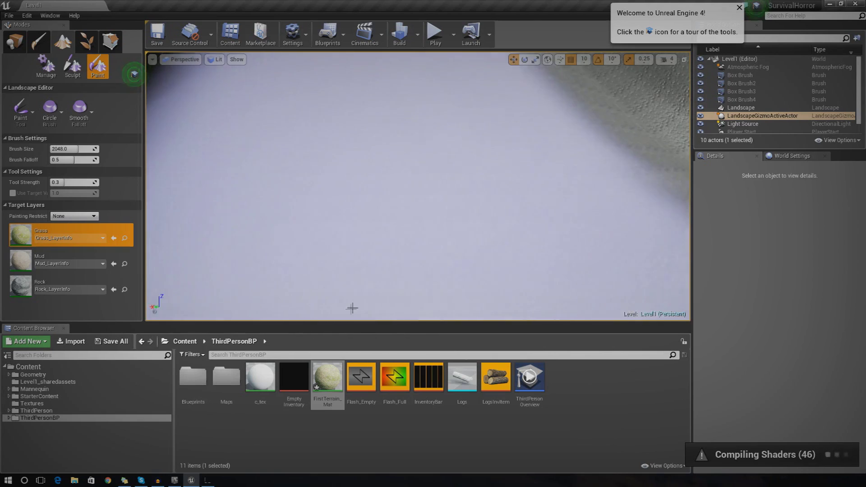
Step: Reopen FirstTerrain_Mat, set the LandscapeCoords node's Mapping Scale to 6, check the preview sphere and apply the material
double_click(327, 379)
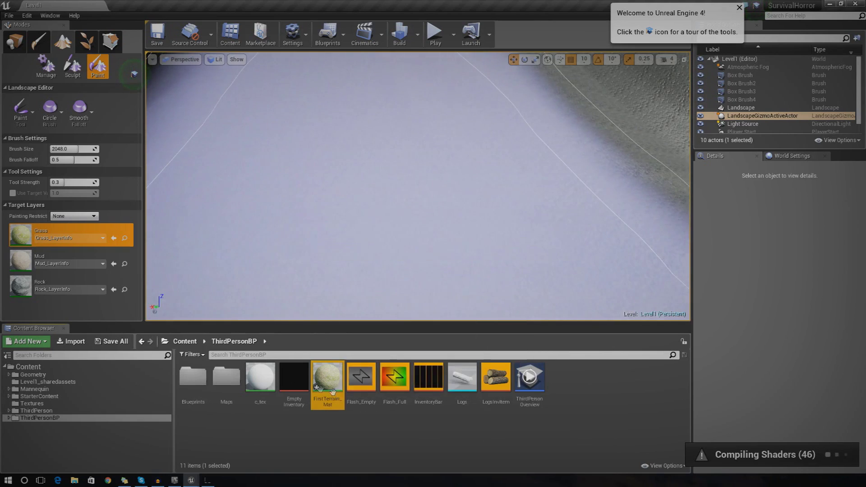
right_click_drag(222, 363, 233, 367)
right_click_drag(218, 275, 487, 258)
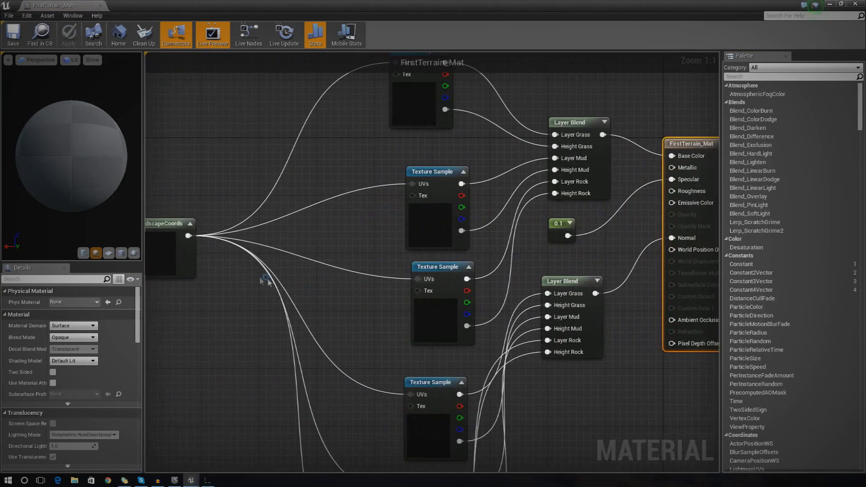
left_click(164, 270)
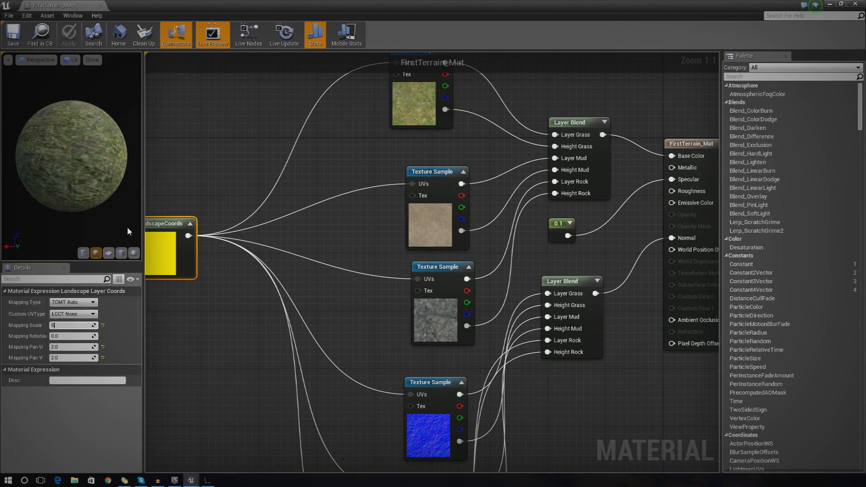
key("Return")
left_click_drag(114, 174, 115, 139)
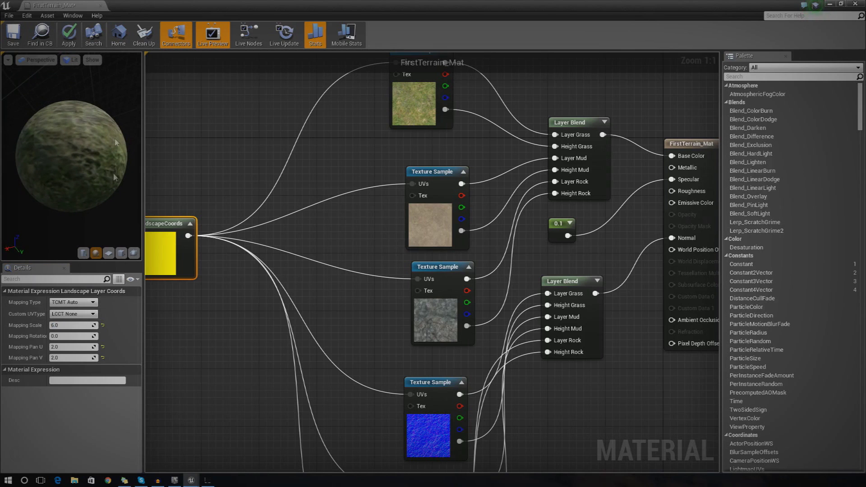
left_click(78, 44)
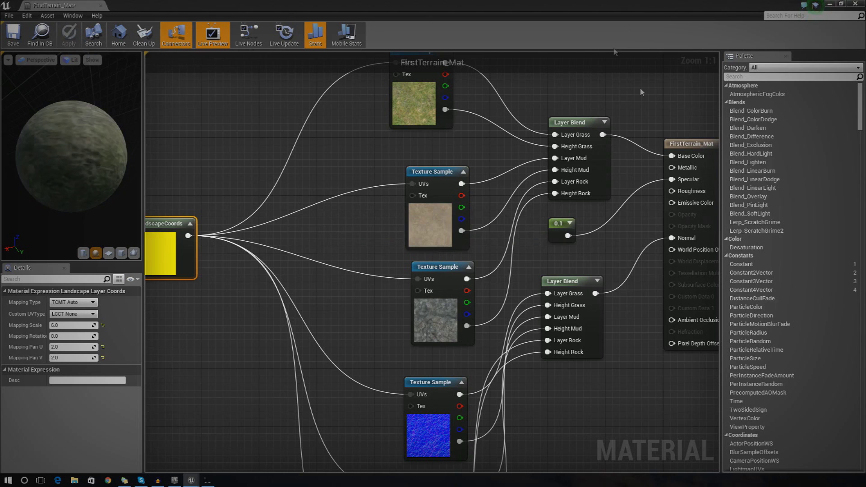
Step: Close the material editor and inspect the grass and the muddy mound in the level from near and far
left_click_drag(725, 5, 663, 138)
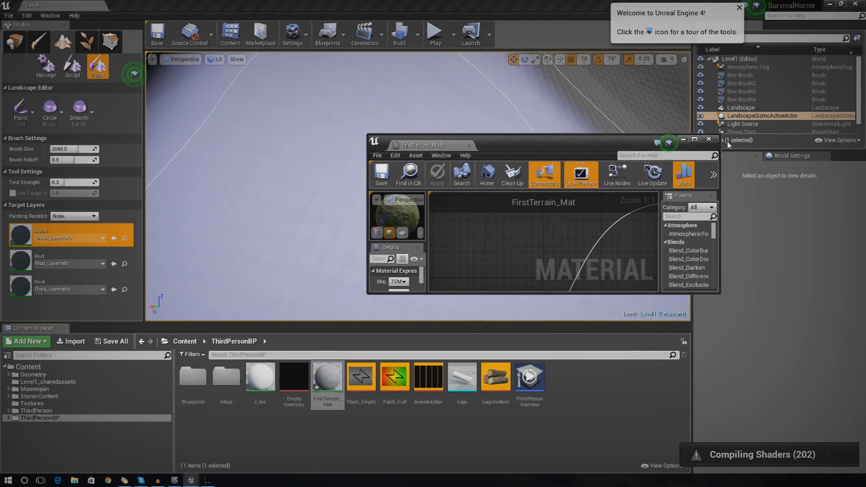
left_click(709, 139)
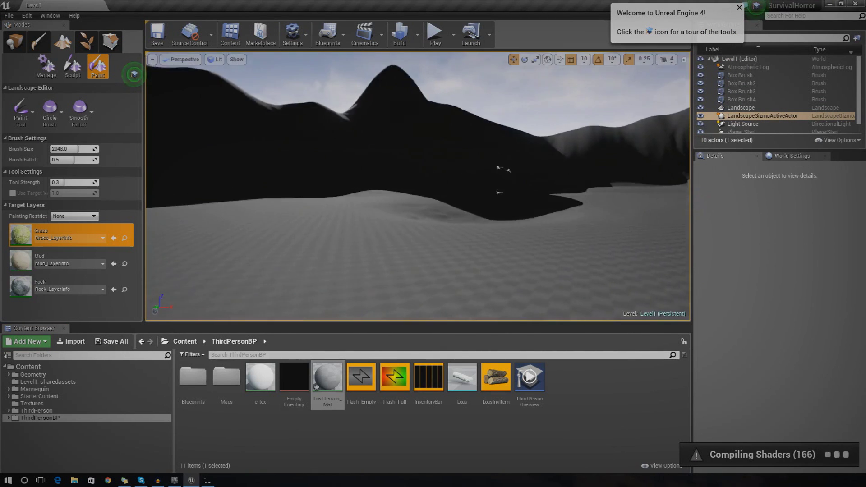
right_click_drag(418, 186, 257, 126)
right_click_drag(431, 154, 424, 156)
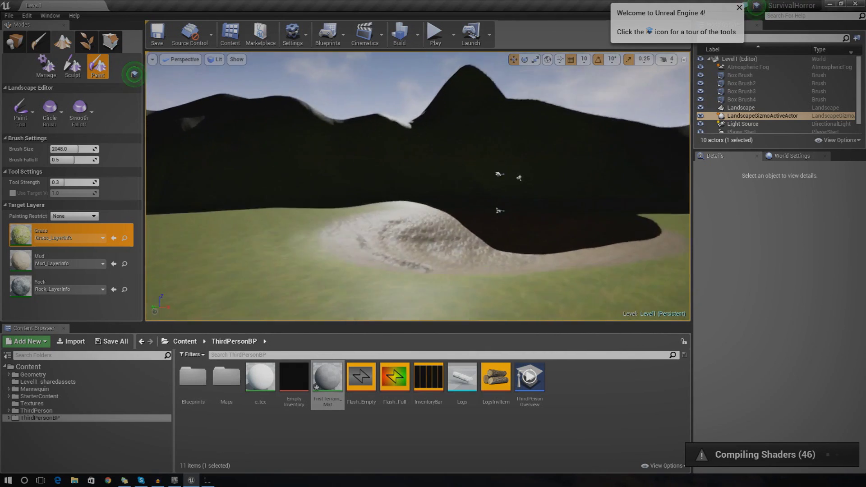
right_click_drag(424, 156, 422, 157)
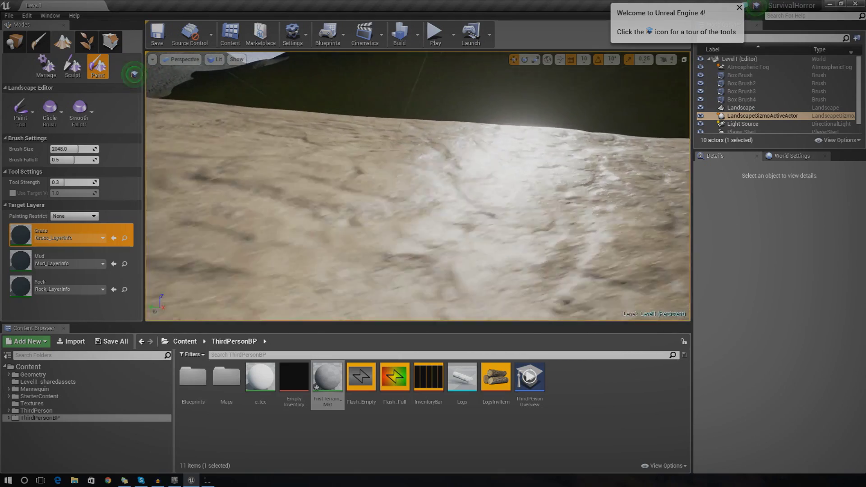
key("s")
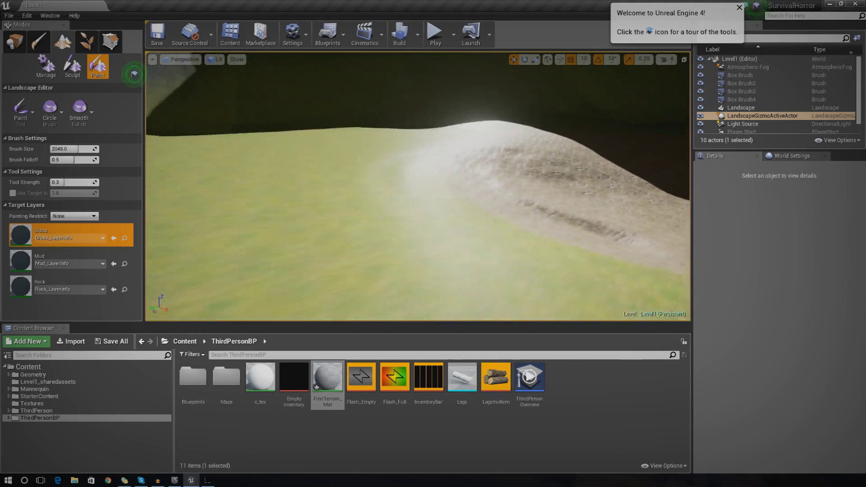
right_click_drag(418, 186, 456, 104)
key("s")
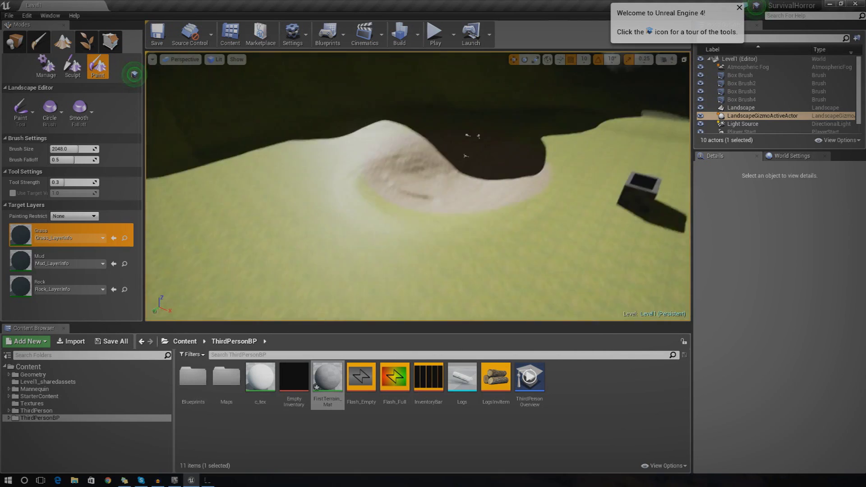
Step: Reduce the landscape brush size to about 233 and paint a small patch of the Mud layer on the grass
mouse_move(256, 148)
right_mouse_down()
mouse_move(267, 212)
mouse_move(361, 208)
mouse_move(340, 207)
right_mouse_up()
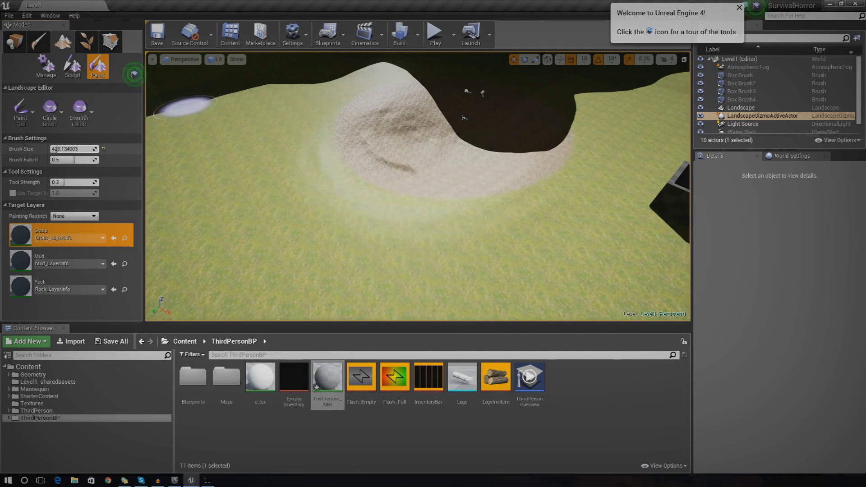
right_click_drag(246, 180, 381, 258)
right_click_drag(339, 163, 302, 161)
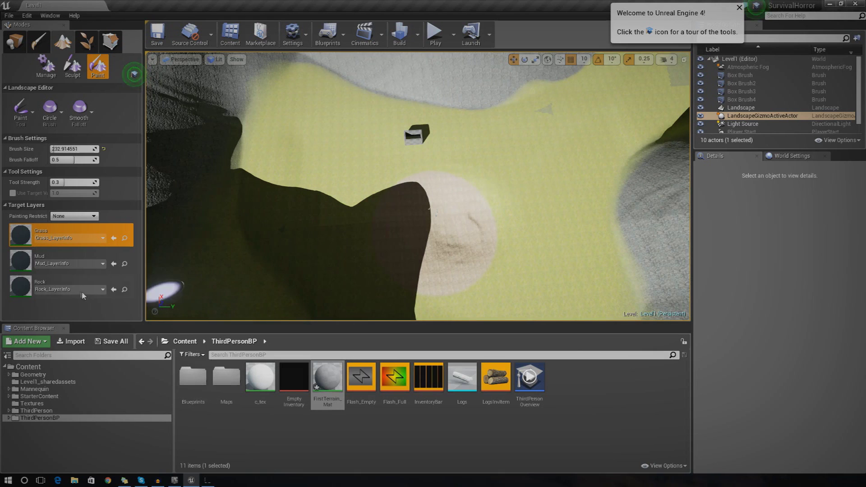
left_click(49, 257)
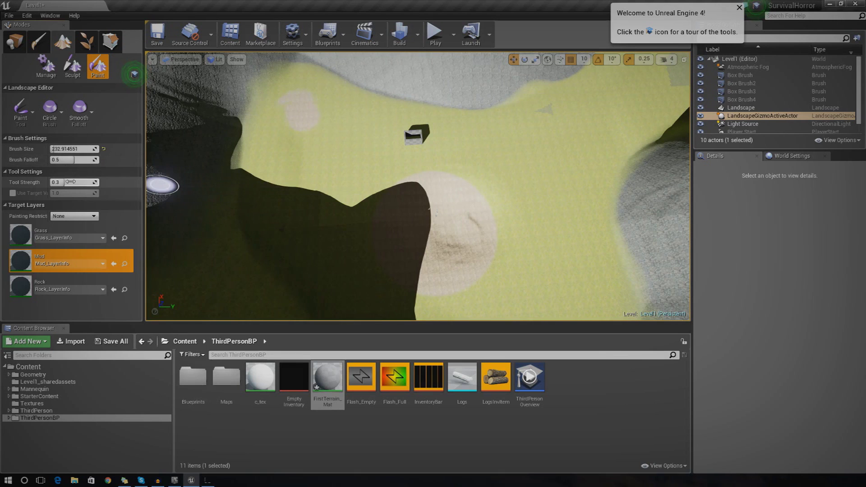
Step: Set the tool strength to about 0.68 and paint a winding mud path across the grass and around the mound, undoing a stray stroke
left_click_drag(78, 182, 83, 182)
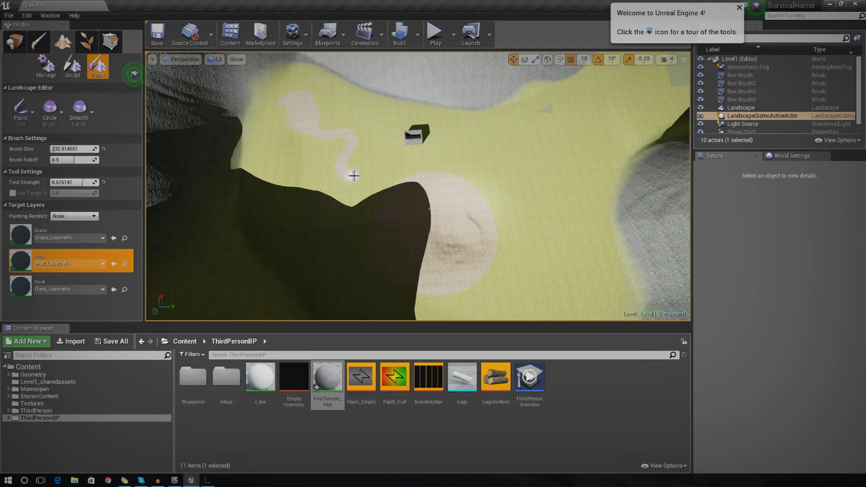
mouse_move(375, 177)
right_mouse_down()
mouse_move(376, 203)
mouse_move(380, 189)
mouse_move(387, 195)
mouse_move(385, 178)
right_mouse_up()
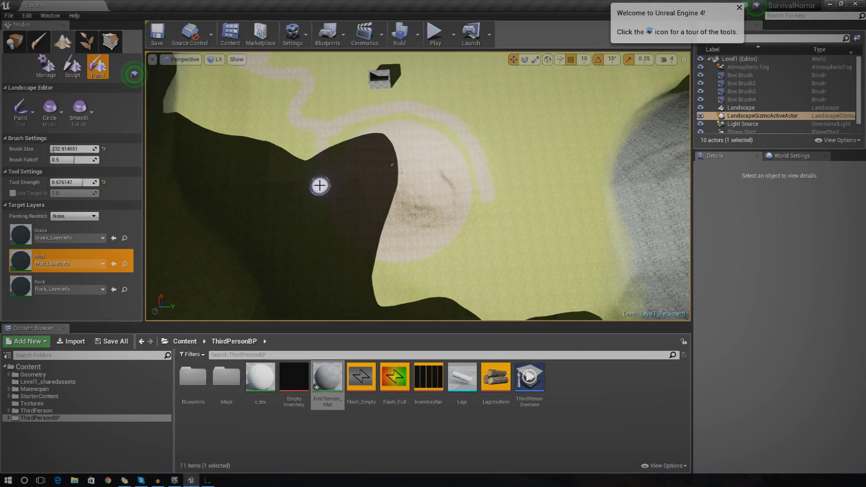
key("ctrl+z")
mouse_move(419, 191)
right_mouse_down()
mouse_move(377, 204)
mouse_move(389, 207)
right_mouse_up()
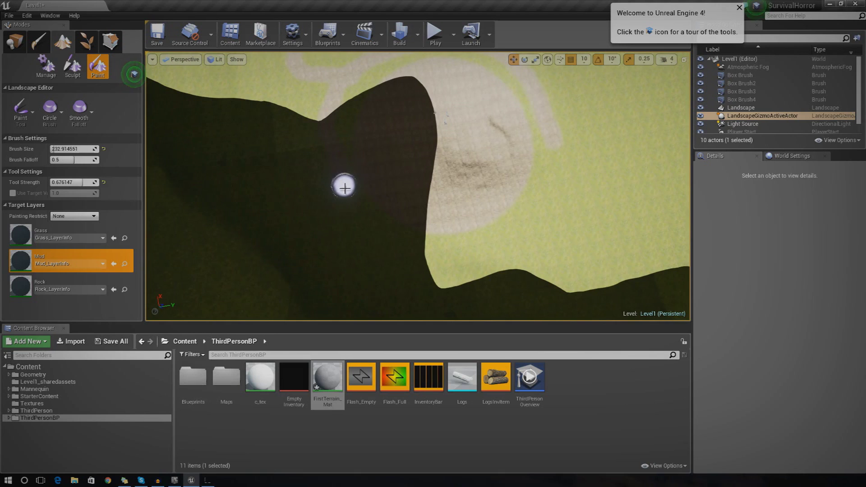
mouse_move(358, 222)
left_mouse_down()
mouse_move(410, 256)
mouse_move(490, 252)
left_mouse_up()
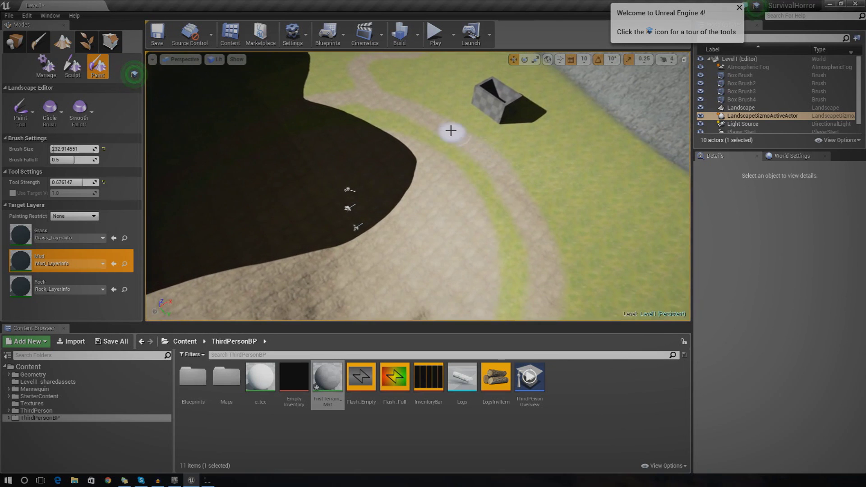
mouse_move(485, 162)
right_mouse_down()
mouse_move(470, 156)
mouse_move(415, 174)
right_mouse_up()
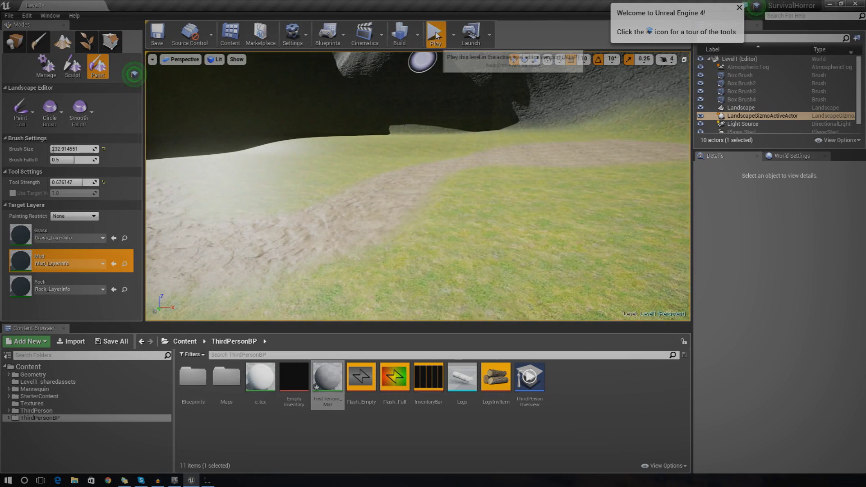
Step: Playtest the level by sprinting along the painted mud path to the muddy mound, end the session and survey the paths from above
left_click(435, 35)
key("shift+w")
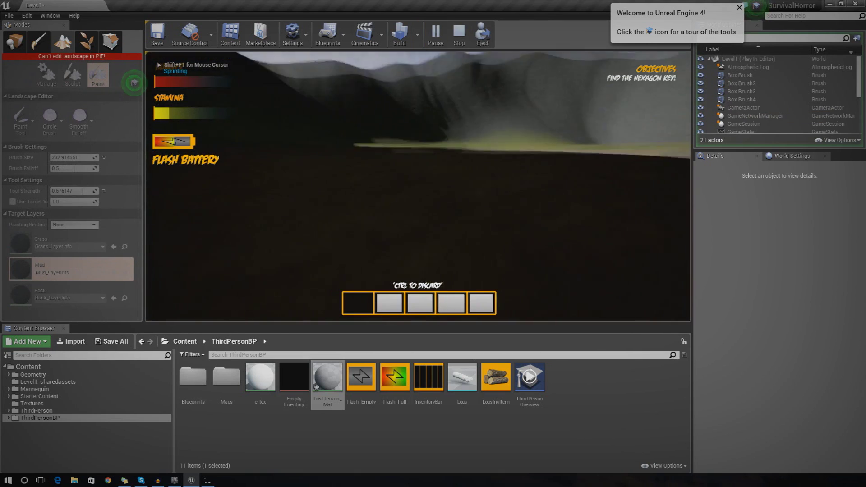
key("shift+w")
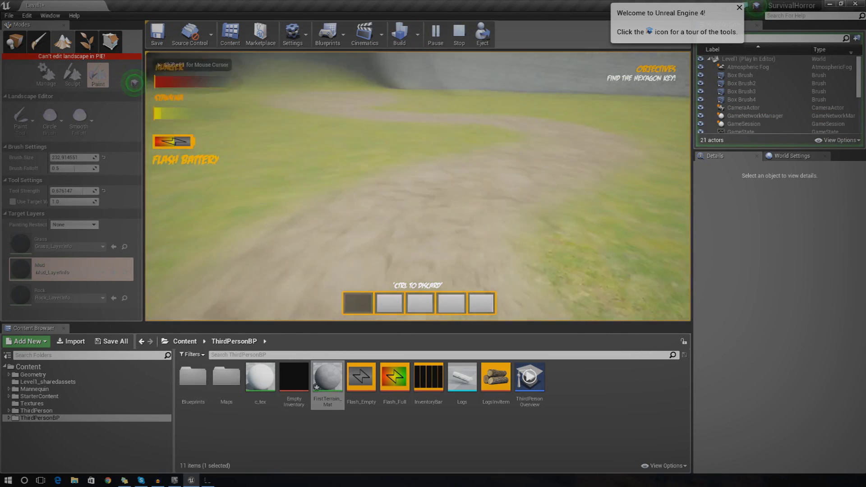
key("shift+w")
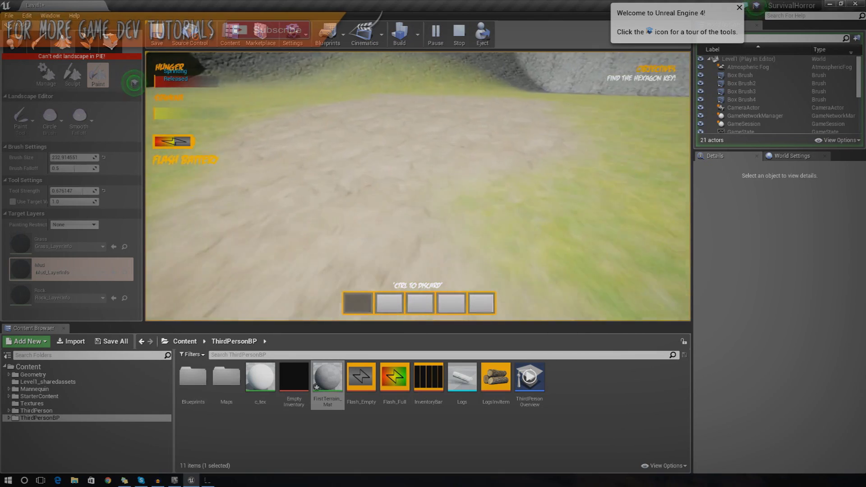
key("shift+w")
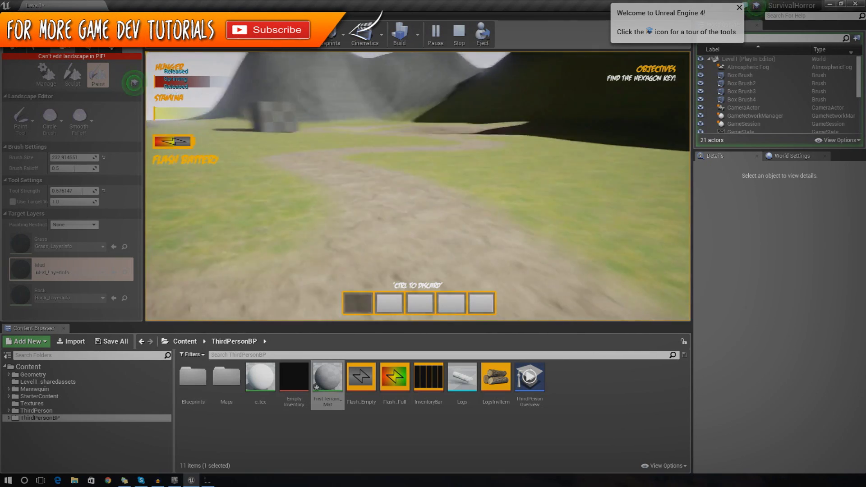
key("shift+w")
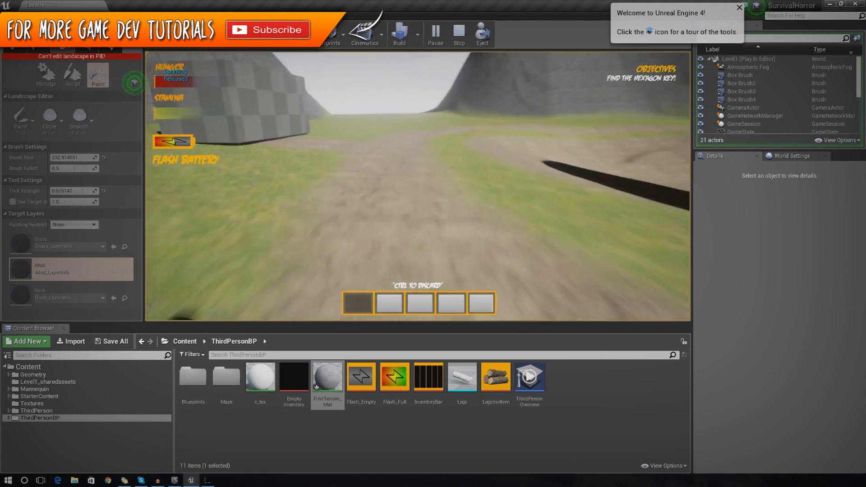
key("shift+w")
key("shift+w")
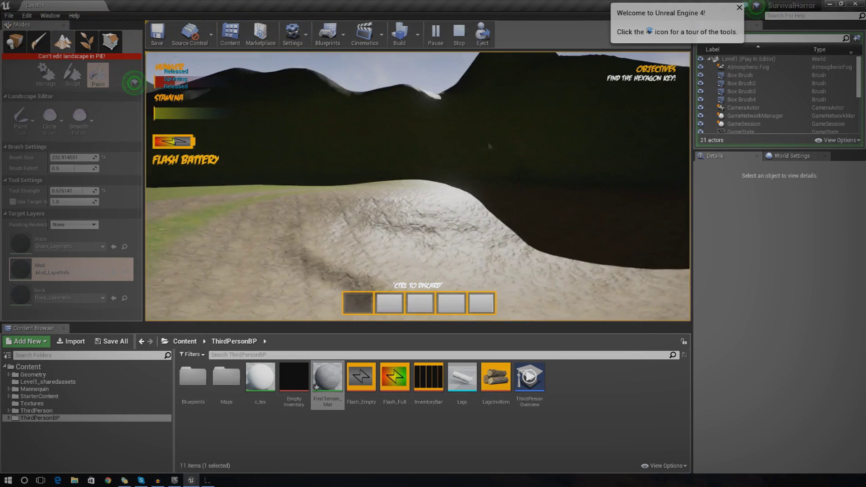
key("Escape")
right_click_drag(532, 131, 857, 169)
key("w")
mouse_move(569, 171)
right_mouse_down()
mouse_move(559, 190)
mouse_move(412, 223)
right_mouse_up()
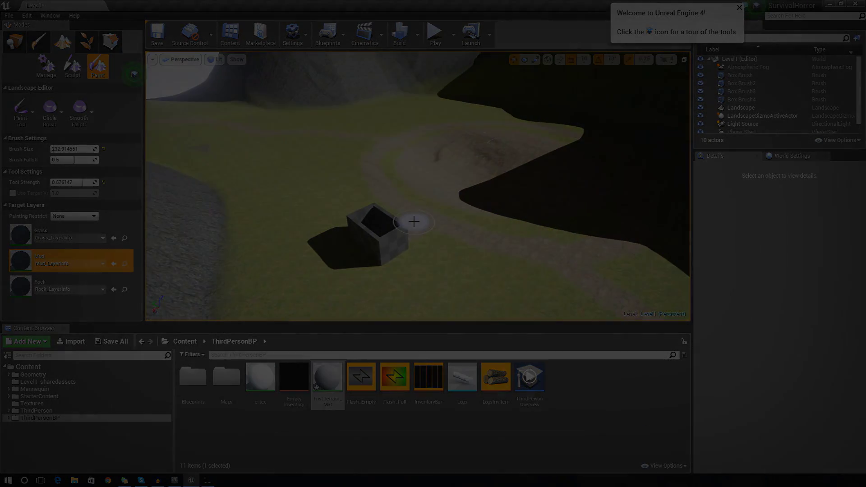